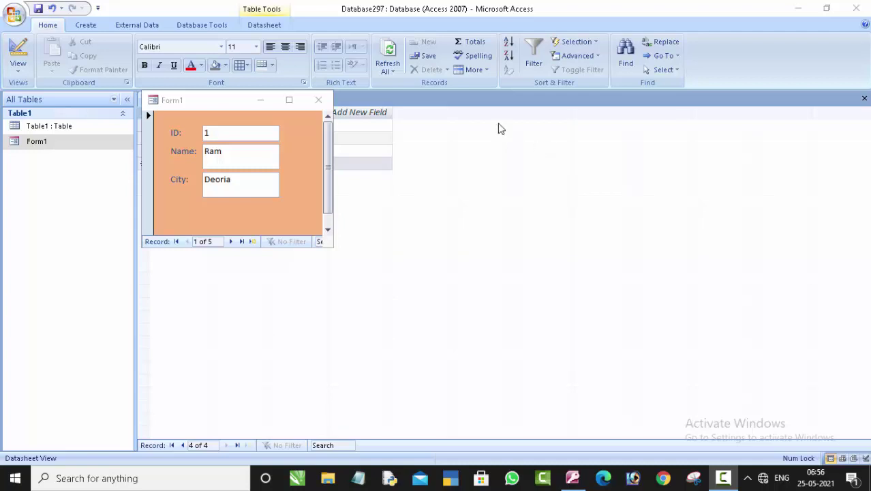
- Move and enlarge the Form1 window, check the ID and Name fields, then close it
mouse_move(235, 103)
left_mouse_down()
mouse_move(276, 116)
mouse_move(293, 69)
left_mouse_up()
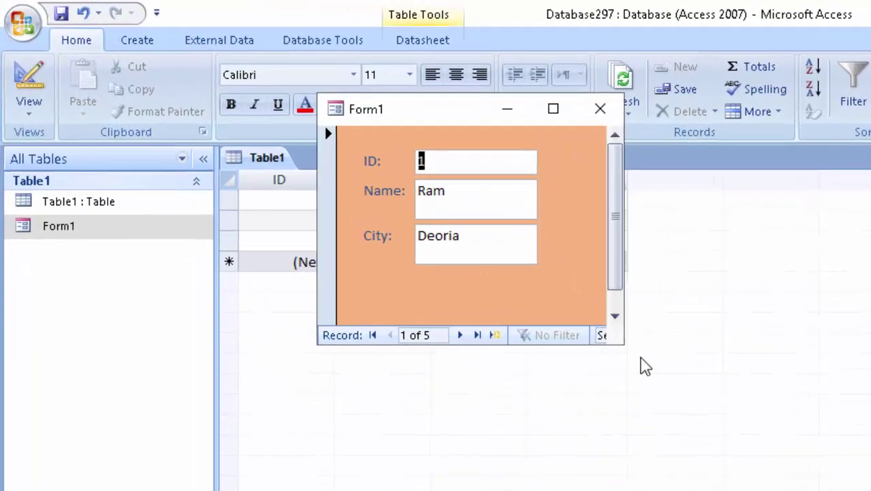
left_click_drag(623, 343, 668, 469)
left_click(443, 160)
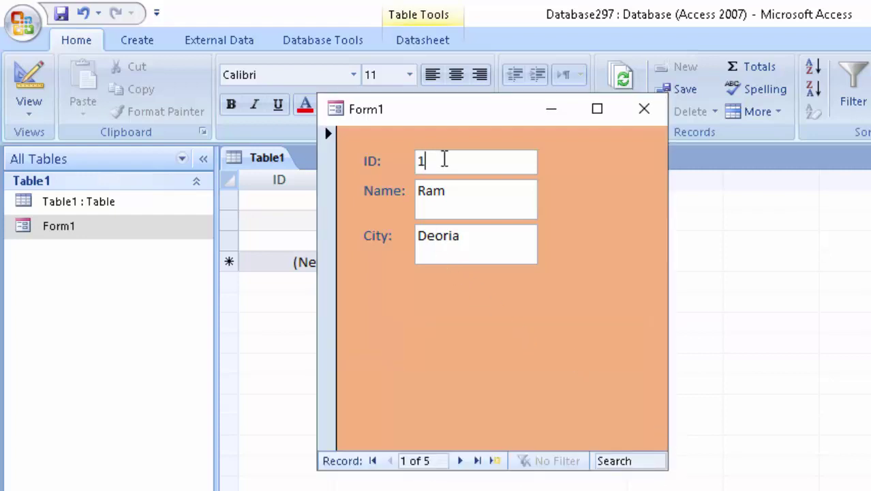
left_click(484, 206)
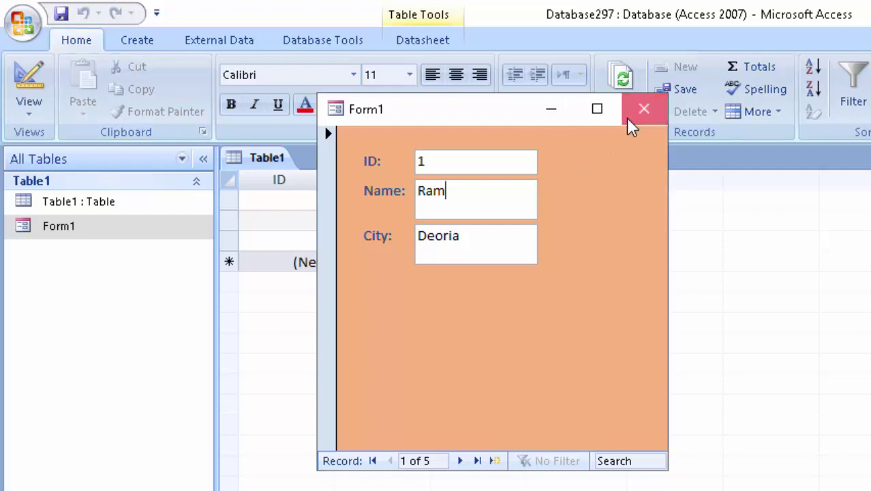
left_click(643, 110)
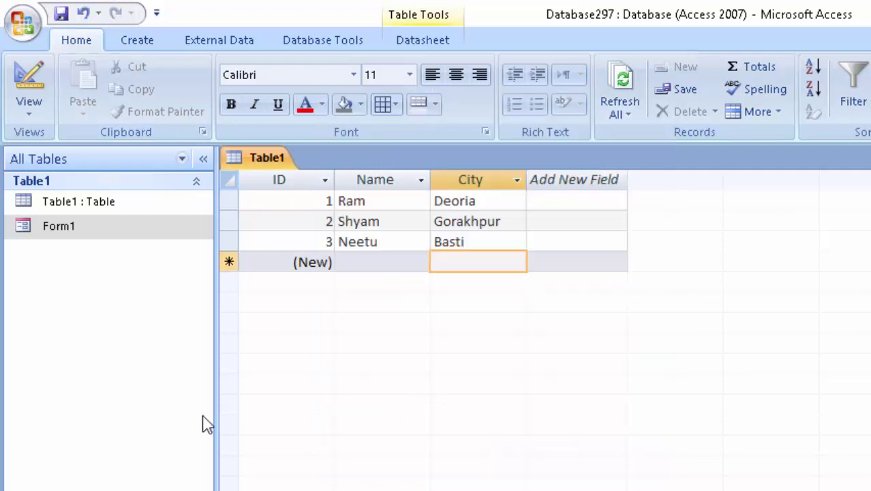
- Reopen Form1, look over the Name and City fields, then close and reopen it
left_click(158, 230)
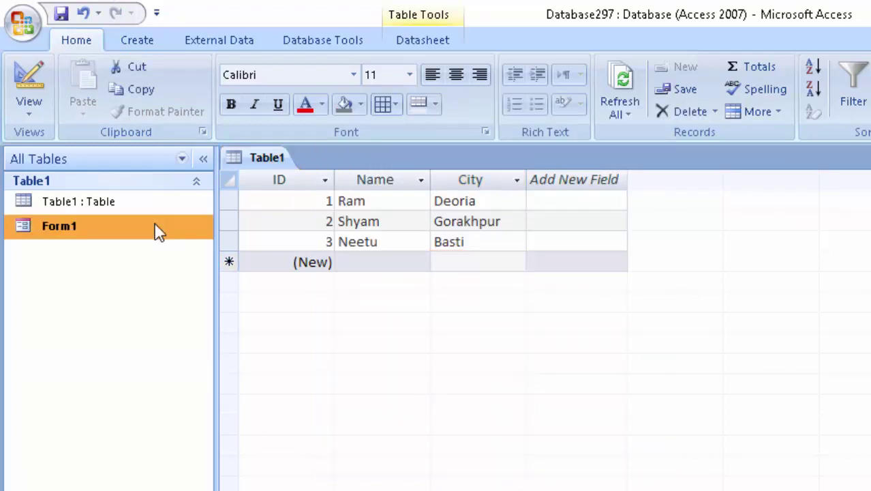
double_click(158, 230)
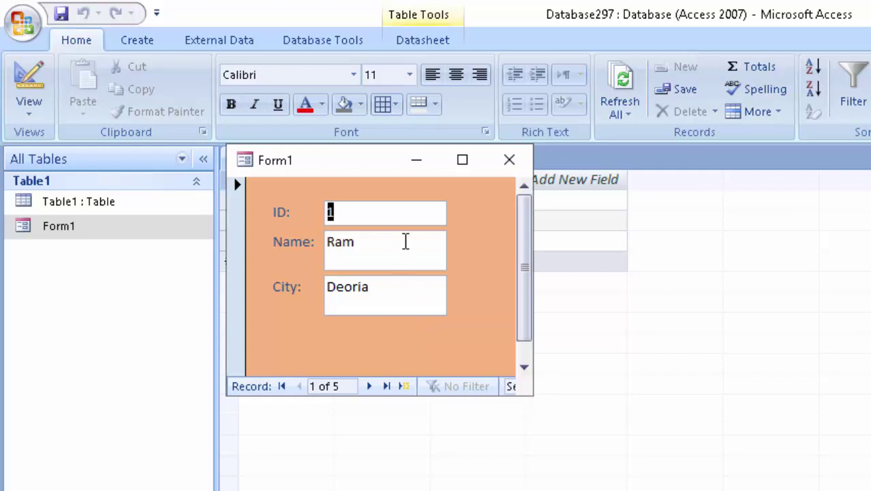
left_click(409, 241)
left_click(414, 289)
left_click(509, 160)
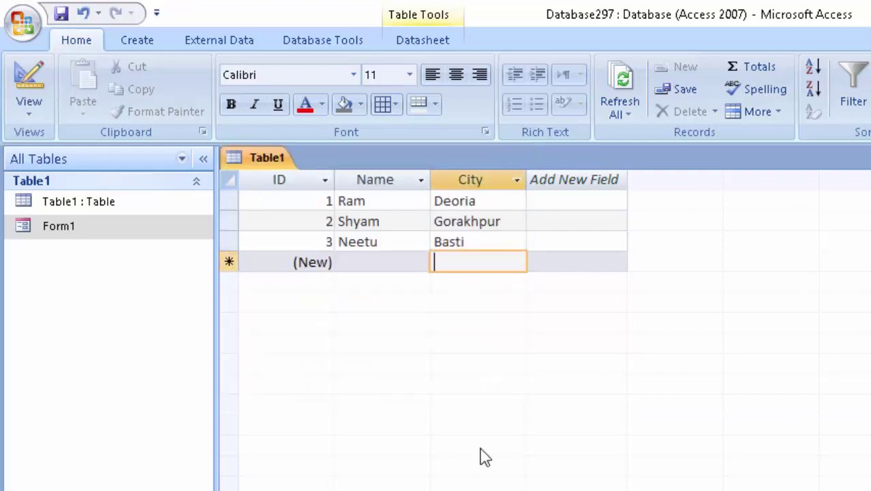
double_click(96, 223)
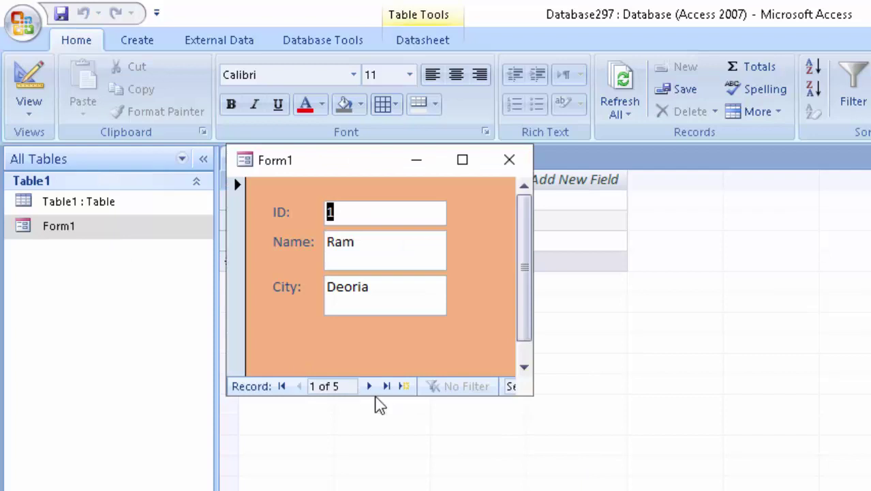
- Step past the existing records to a new blank record and enter the person's name
left_click(369, 386)
left_click(369, 386)
left_click(370, 386)
left_click(372, 393)
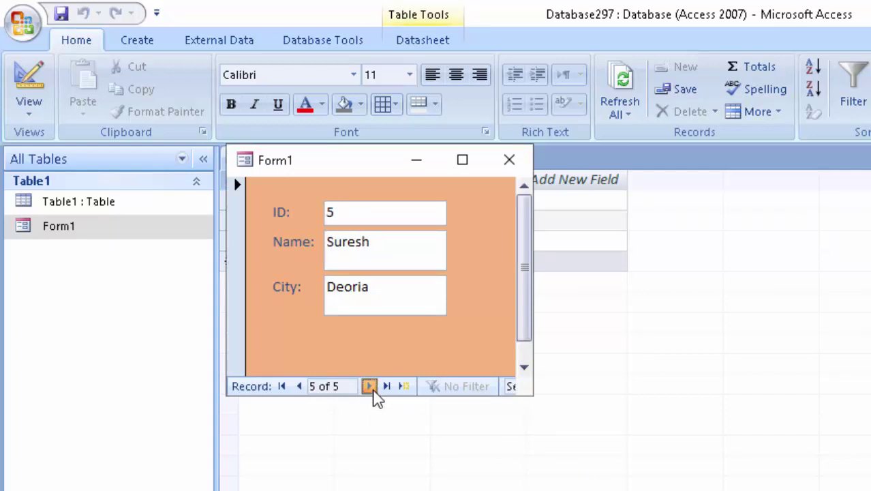
left_click(373, 393)
left_click(369, 260)
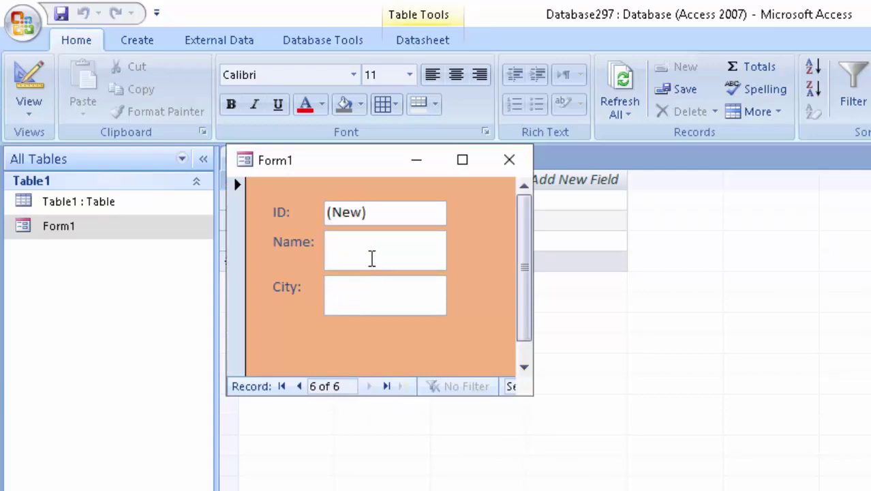
type("Durgesh")
type("Lcknow")
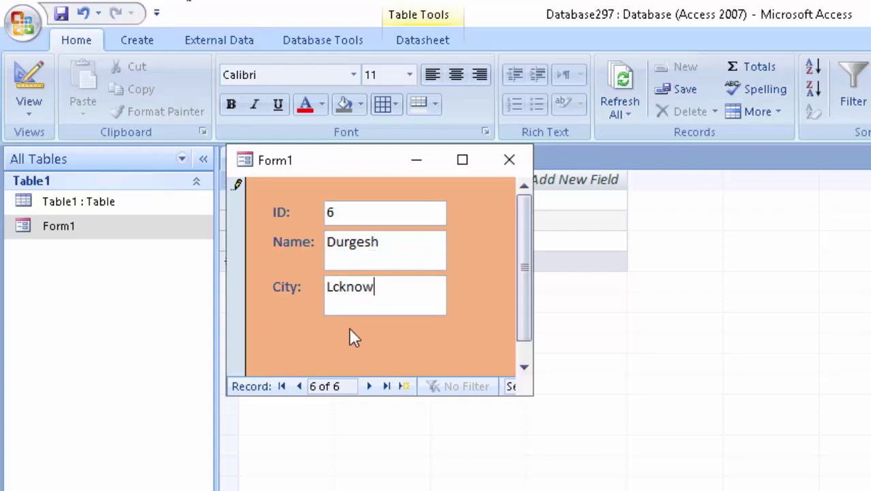
- Correct the city's spelling to Lucknow and close Form1, keeping record 6
left_click(332, 292)
type("u")
left_click(384, 303)
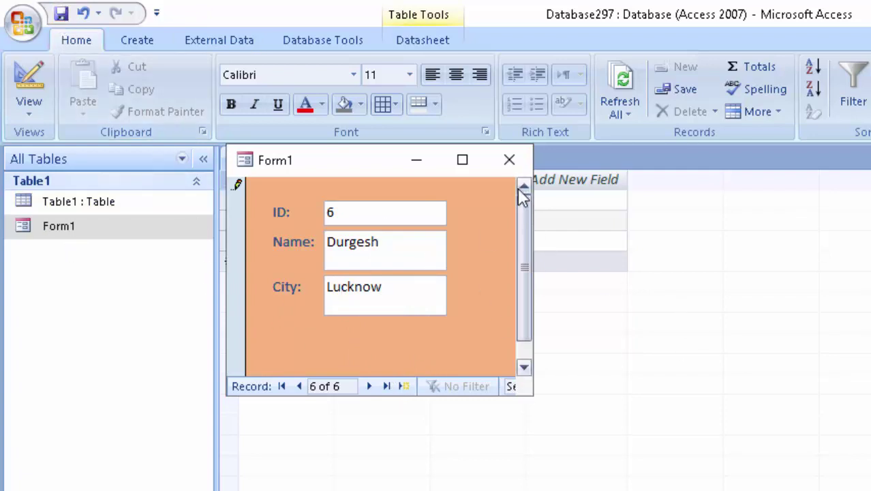
left_click(511, 161)
- Reopen Form1, jump to the last record to confirm record 6 exists, and close it
double_click(103, 227)
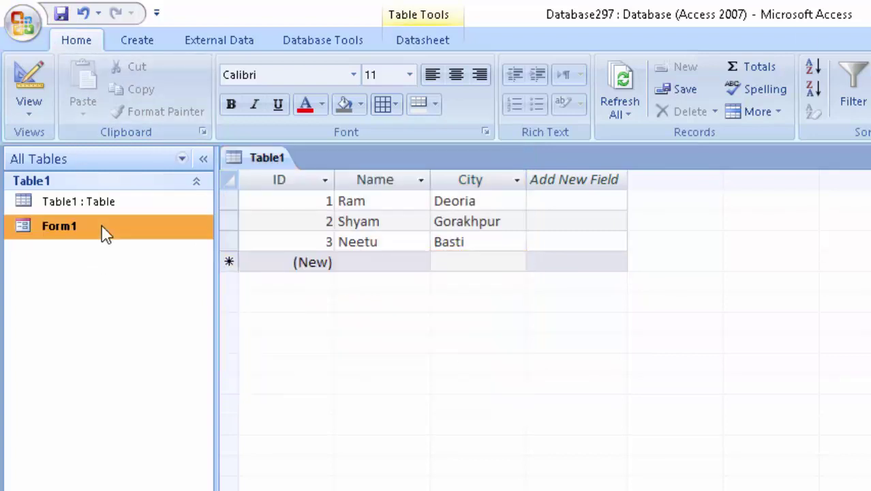
left_click(386, 386)
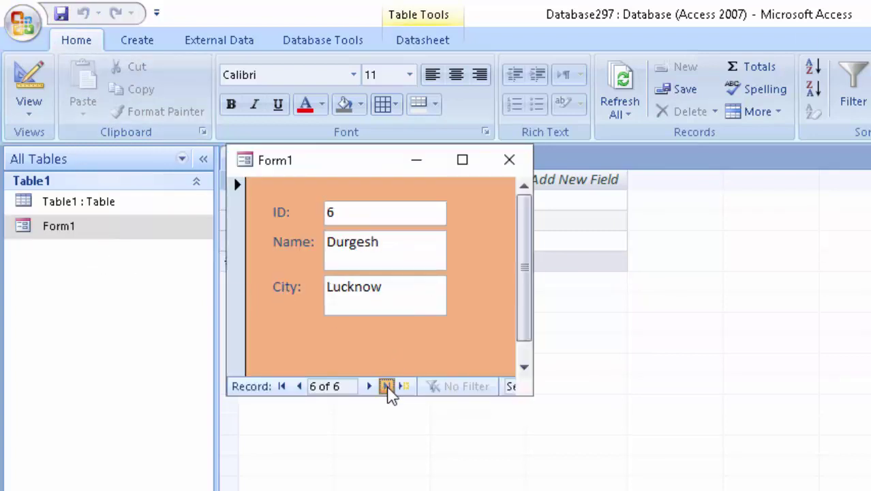
left_click(406, 285)
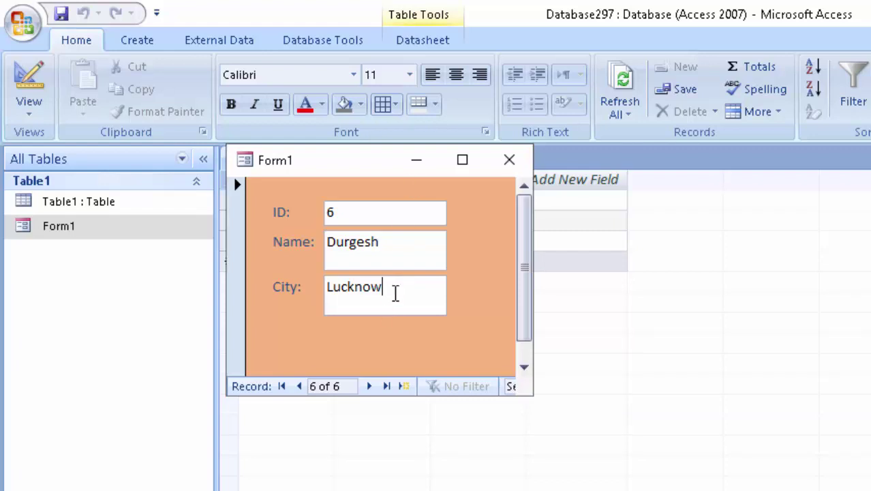
left_click(509, 160)
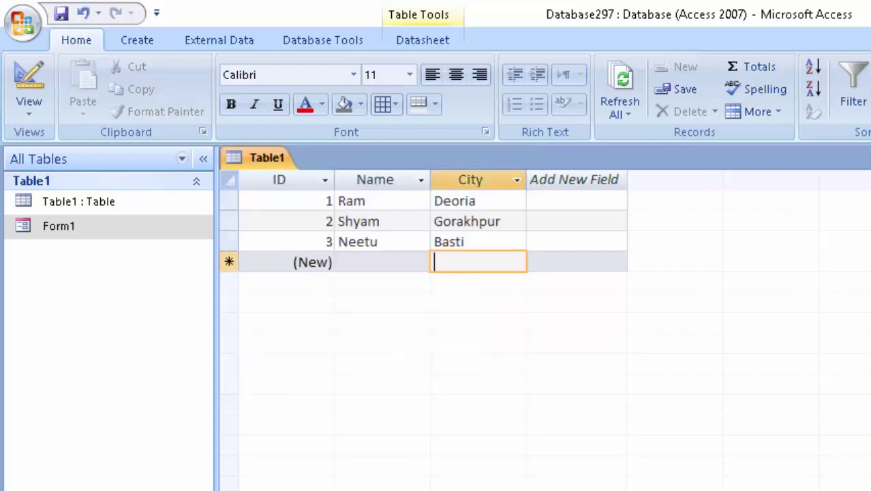
- Open Form1 once more to check the City field, close it, and show the Create tab
left_click(120, 245)
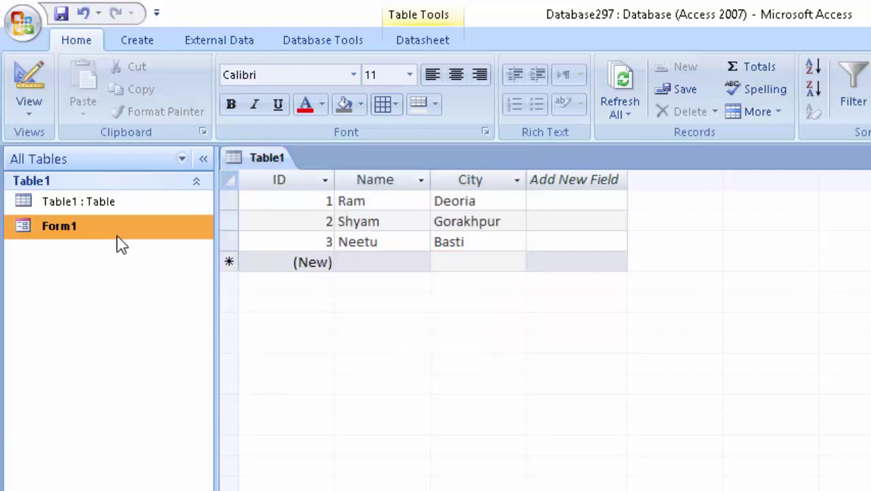
double_click(120, 244)
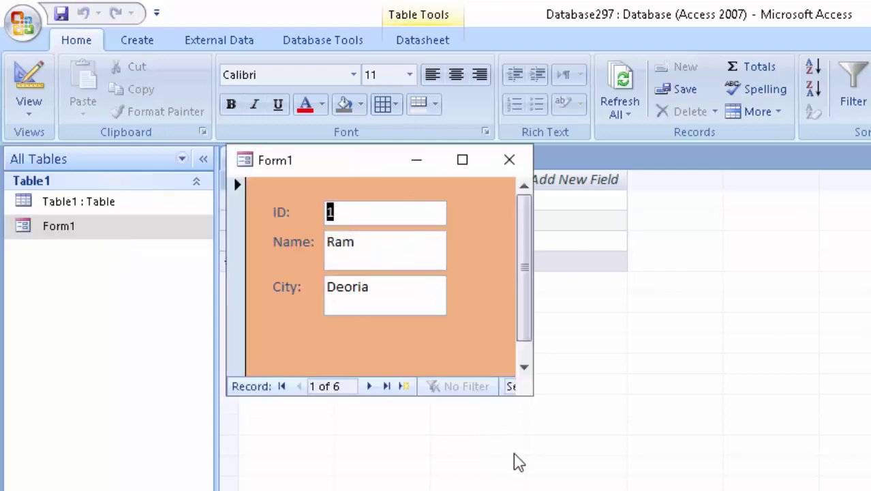
left_click(374, 289)
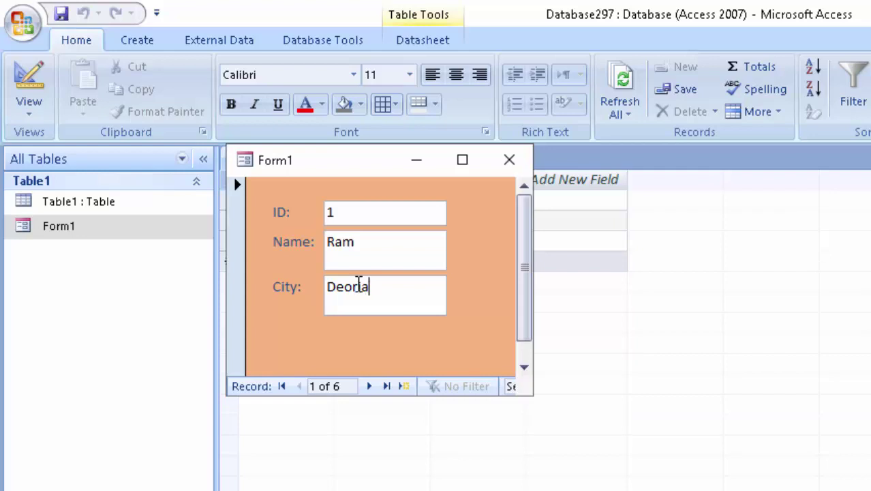
left_click(504, 164)
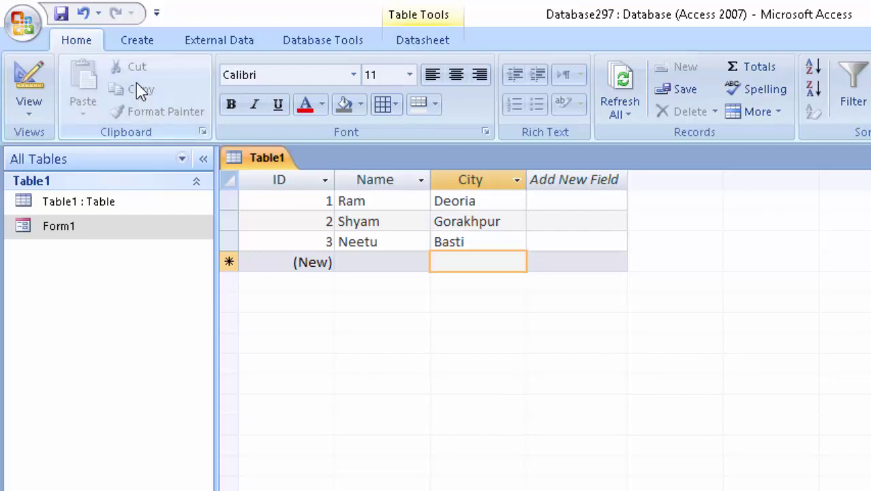
left_click(137, 39)
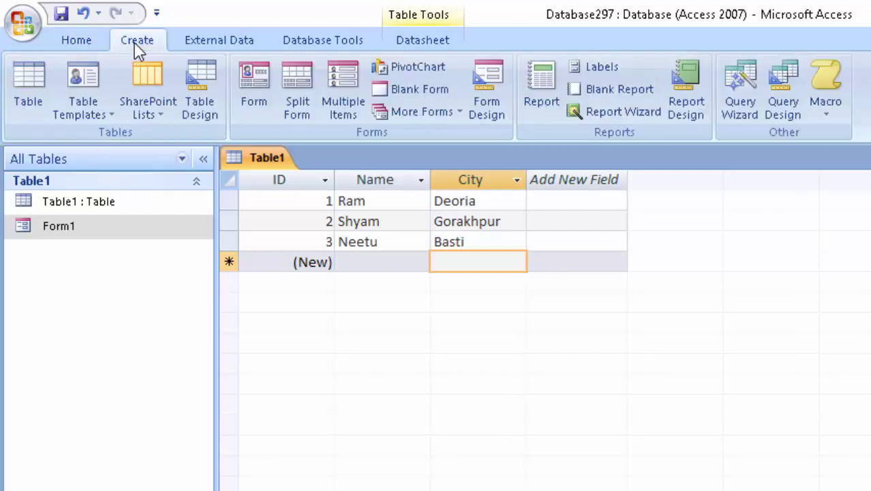
- Create a new blank table and save it as Table2 in Design view
left_click(27, 78)
left_click(26, 72)
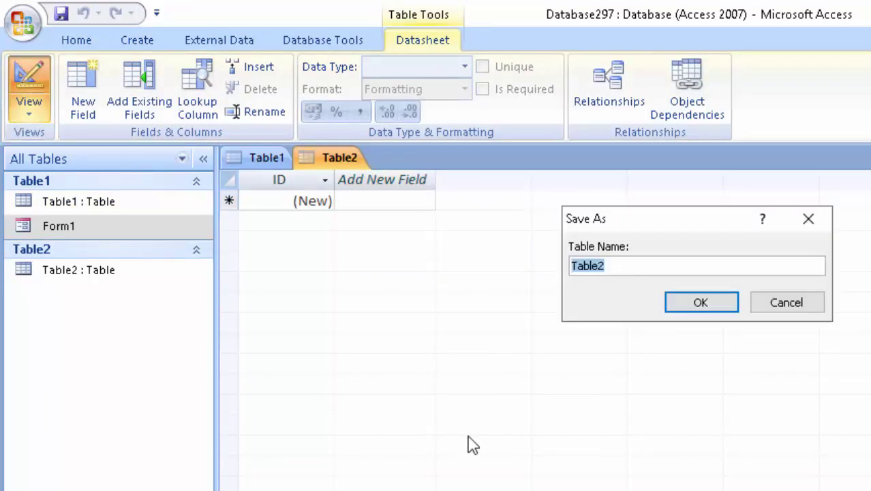
key("Return")
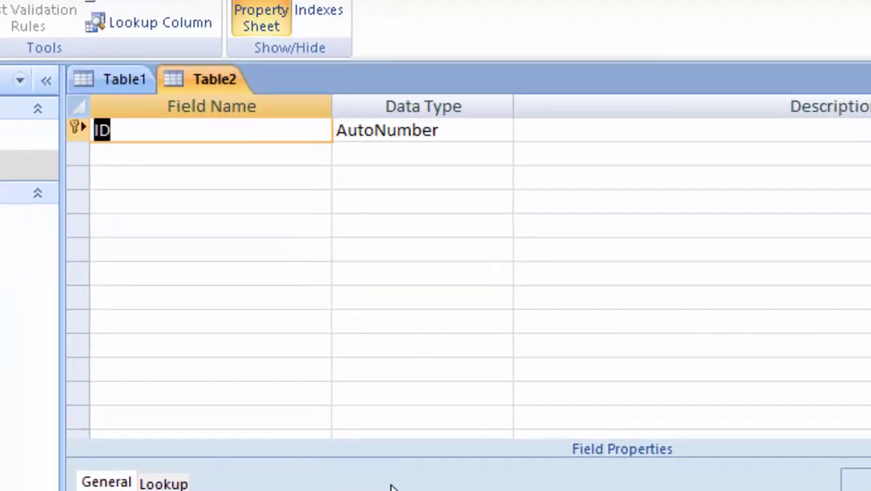
- Add Text fields Name and City after ID, then save and return to Datasheet view
key("Tab")
key("Tab")
key("Tab")
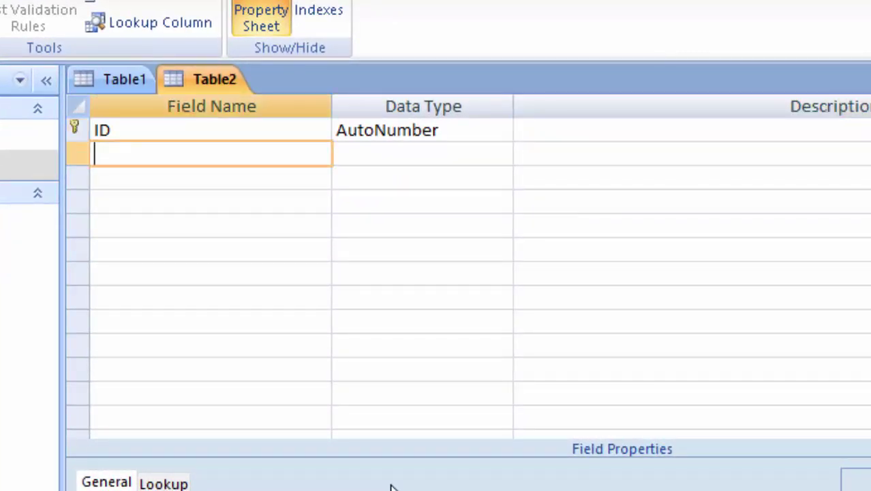
type("Nam")
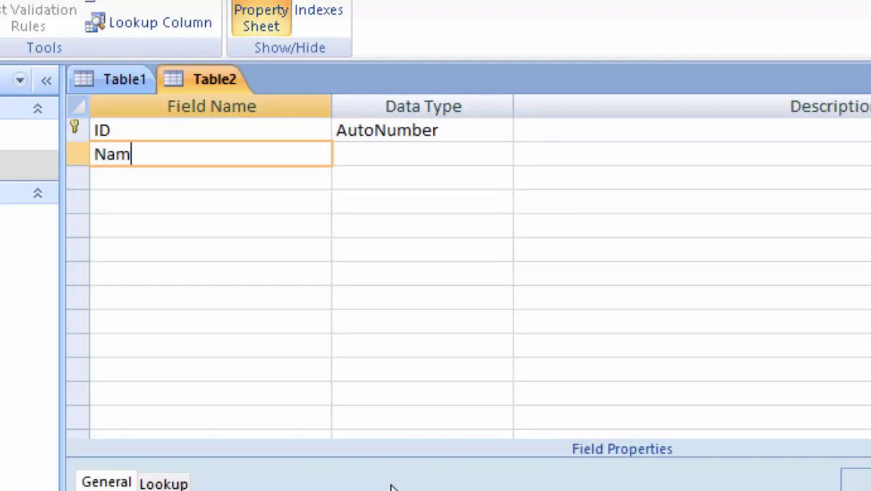
type("e")
key("Tab")
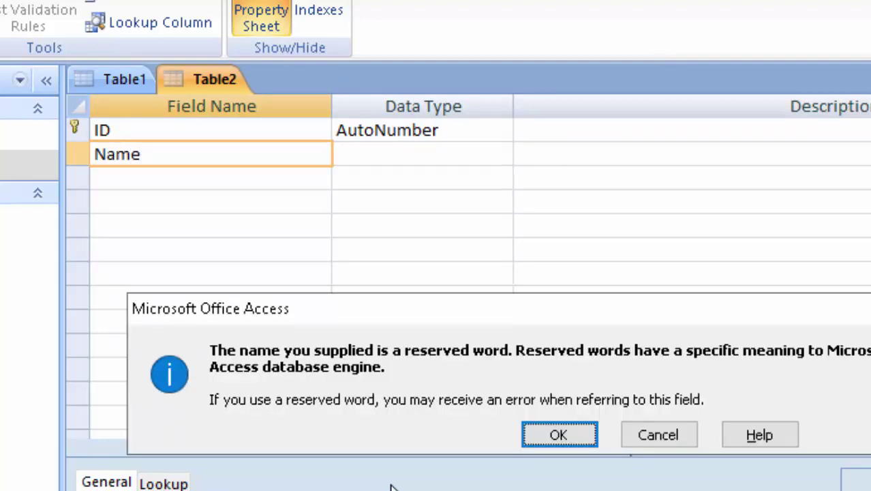
left_click(544, 437)
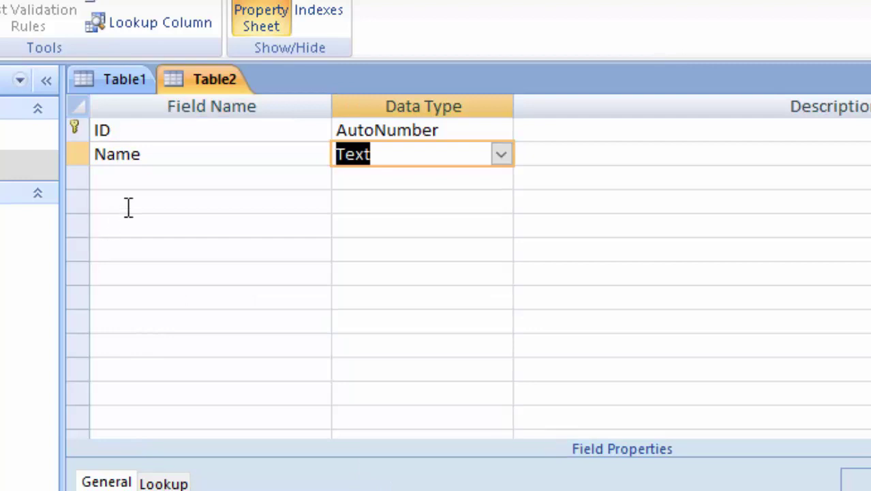
left_click(144, 181)
type("C")
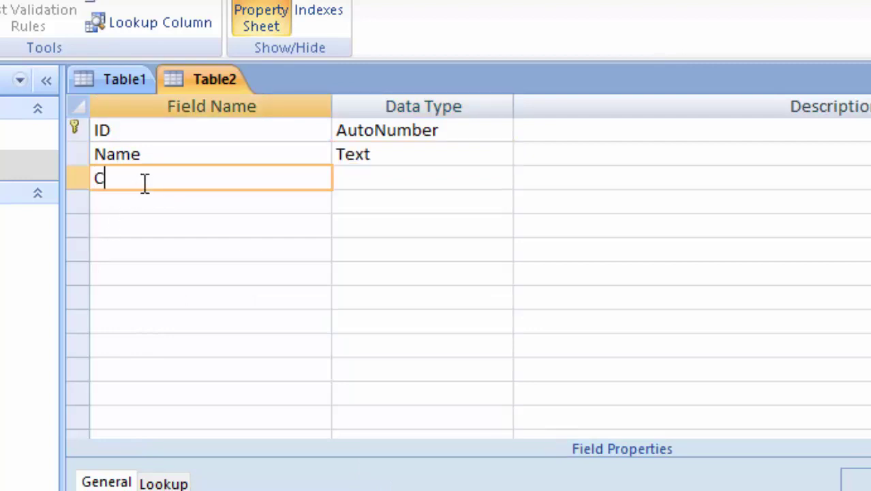
type("ity")
key("Tab")
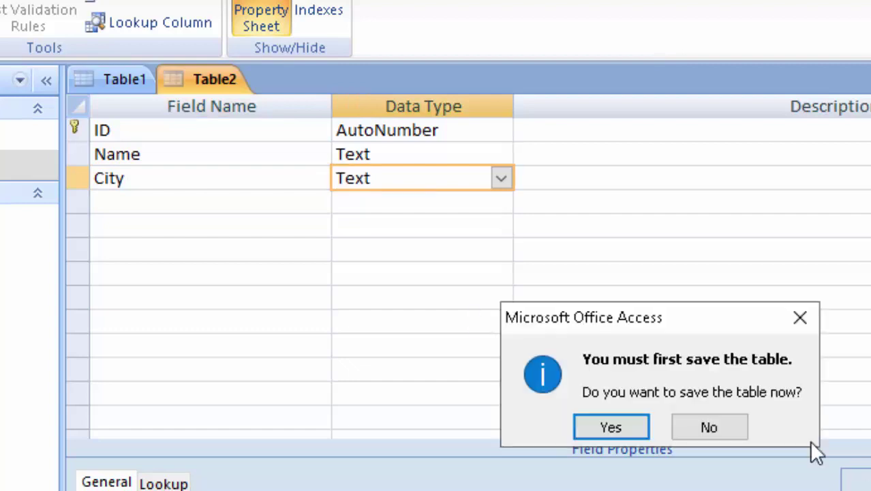
left_click(627, 427)
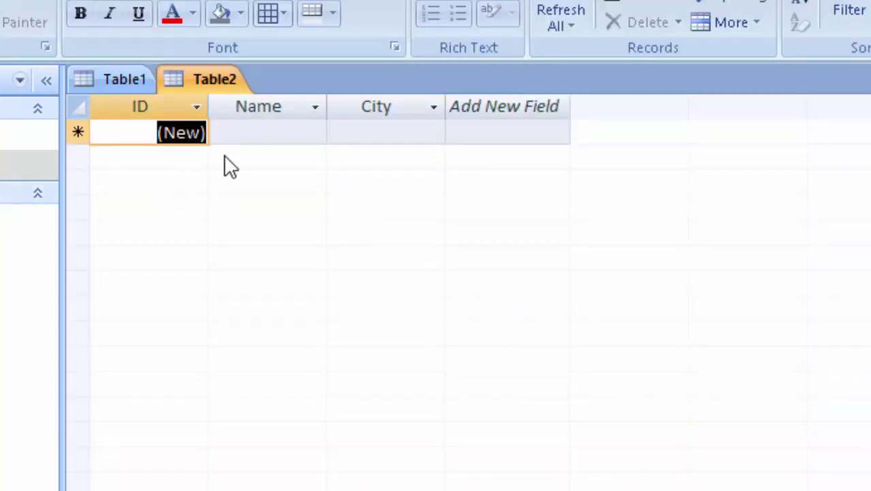
- Enter record 1 in Table2 with a person's name and the city Deoria
left_click(278, 137)
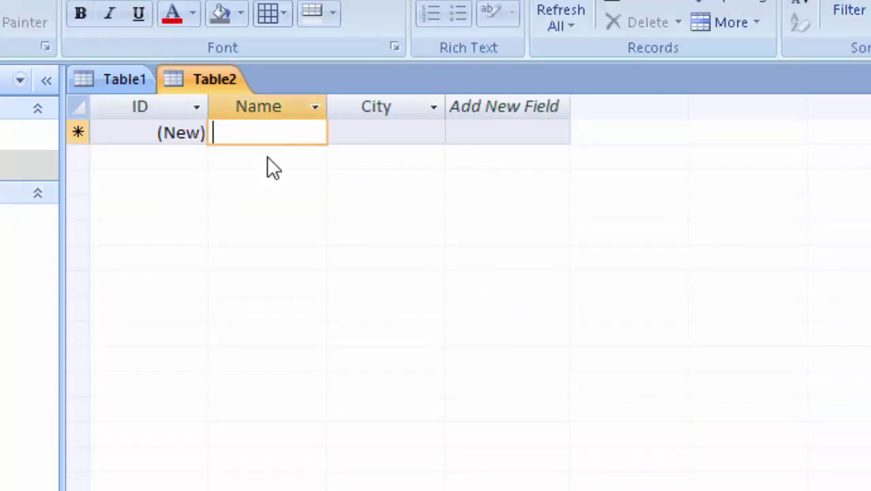
type("R")
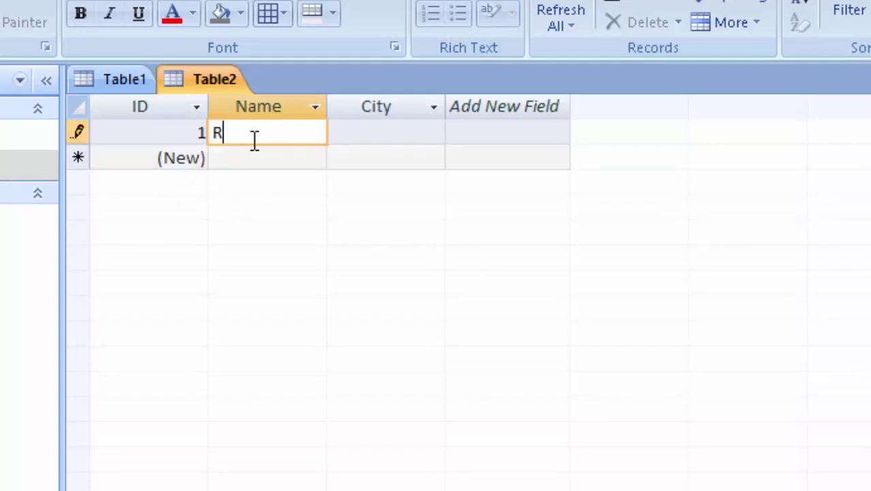
type("am")
key("Tab")
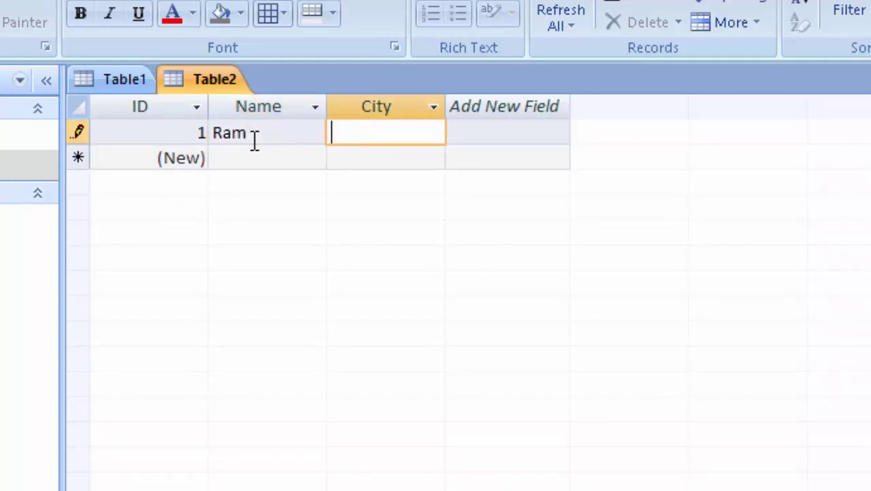
type("De")
type("o")
type("ria")
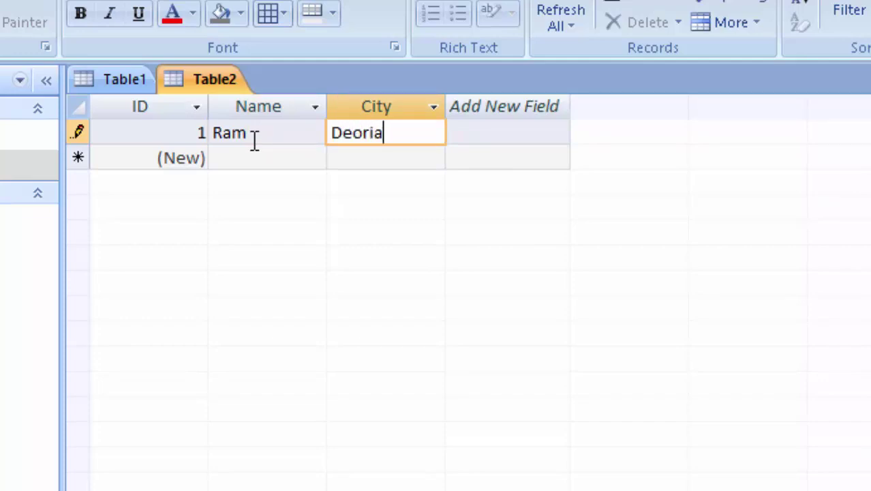
key("Tab")
- Enter record 2 with another person's name and city Deoria, then save it
key("Tab")
type("S")
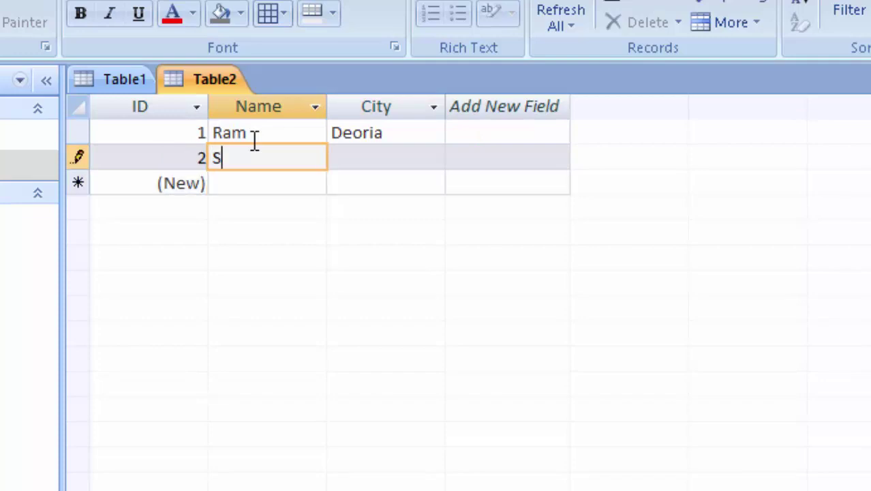
type("upri")
type("y")
type("a")
key("Tab")
type("e")
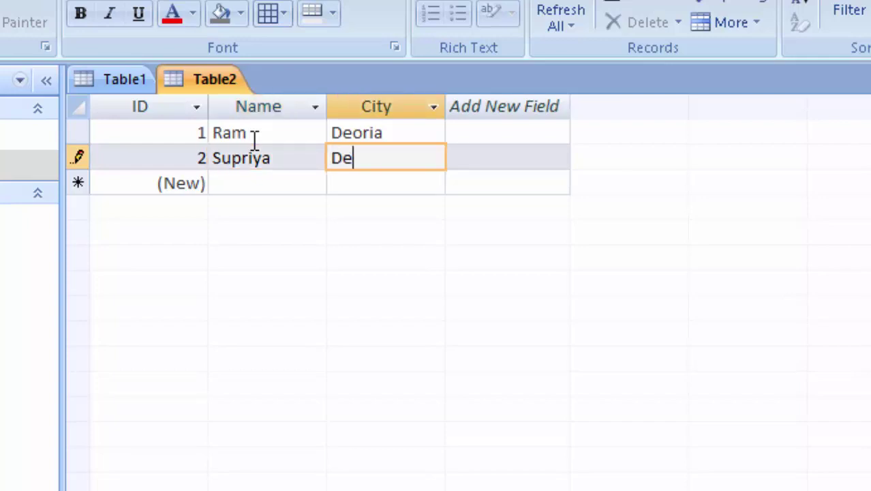
type("oria")
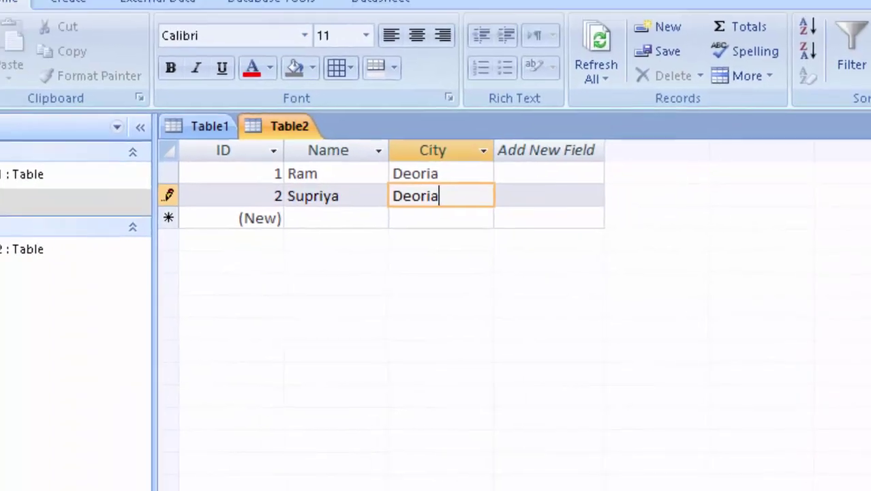
left_click(61, 12)
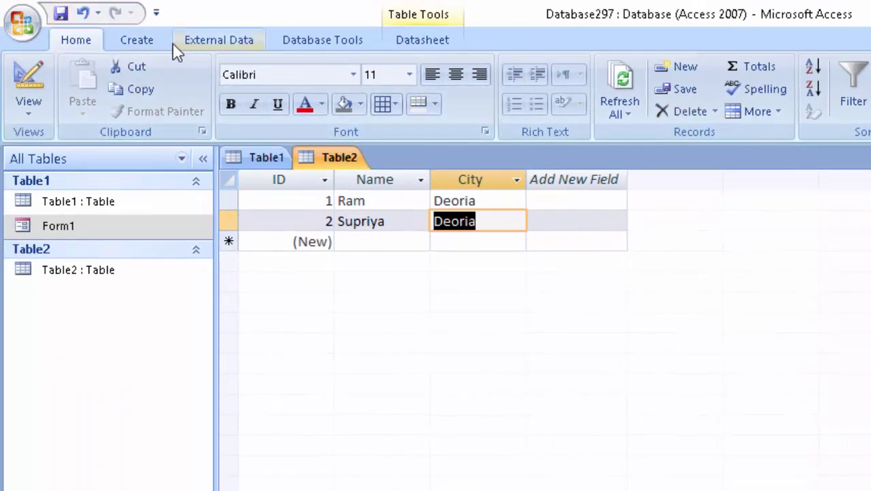
- Create a form for Table2 in Design view and remove its header title
left_click(136, 40)
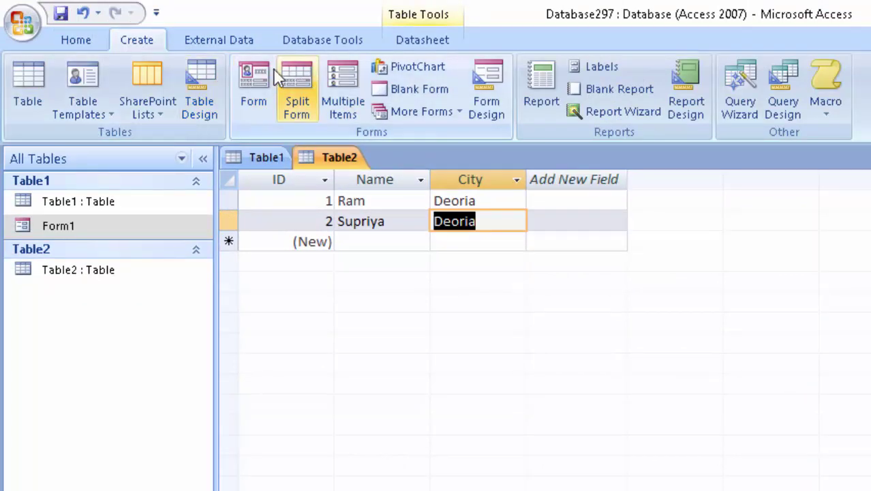
left_click(253, 85)
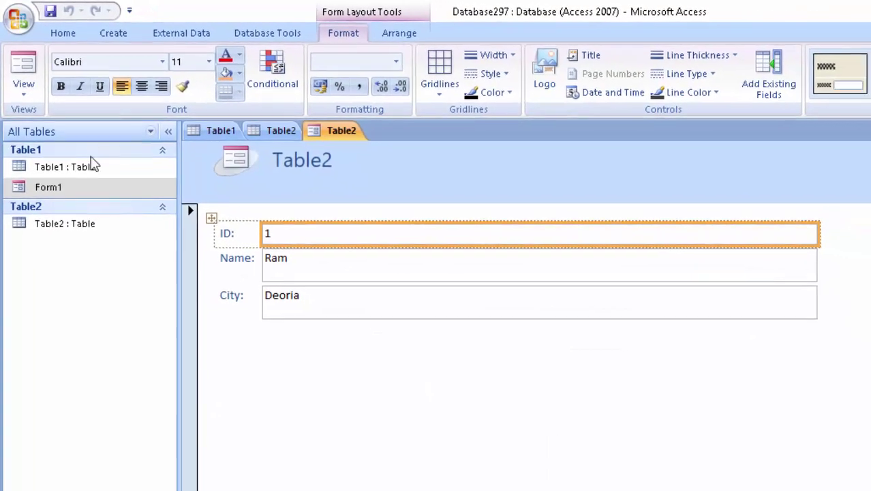
left_click(21, 80)
left_click(41, 143)
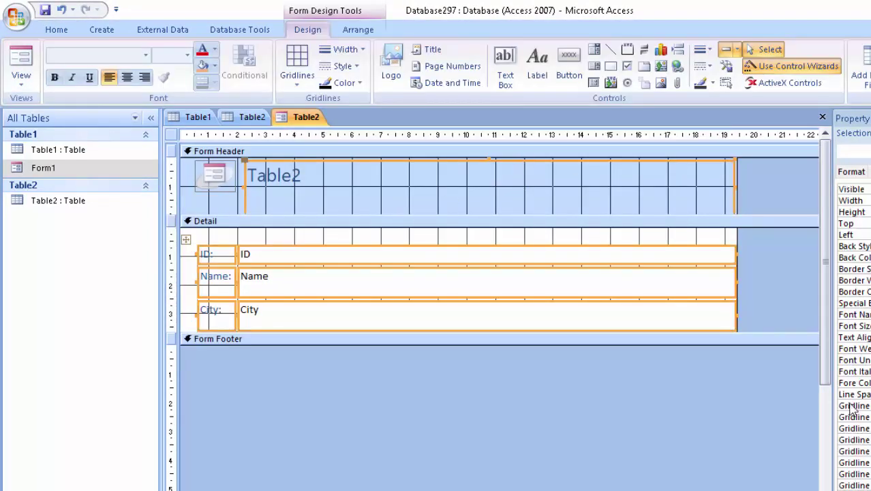
key("Delete")
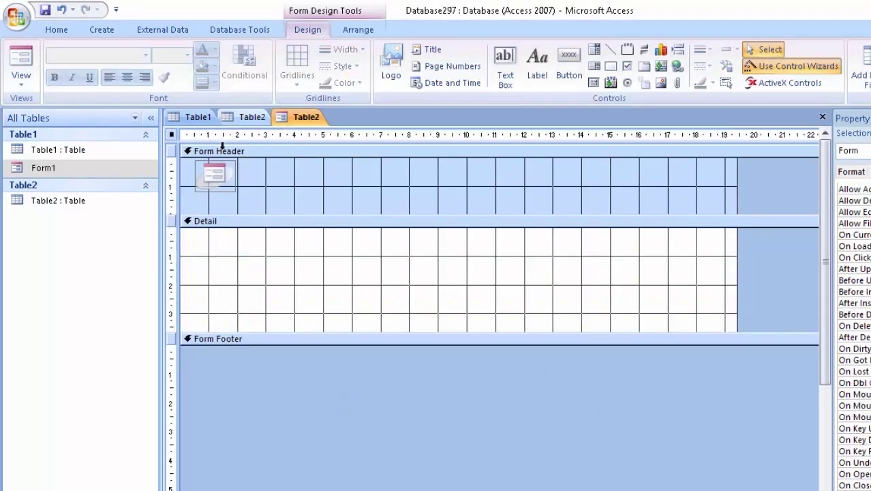
key("ctrl+z")
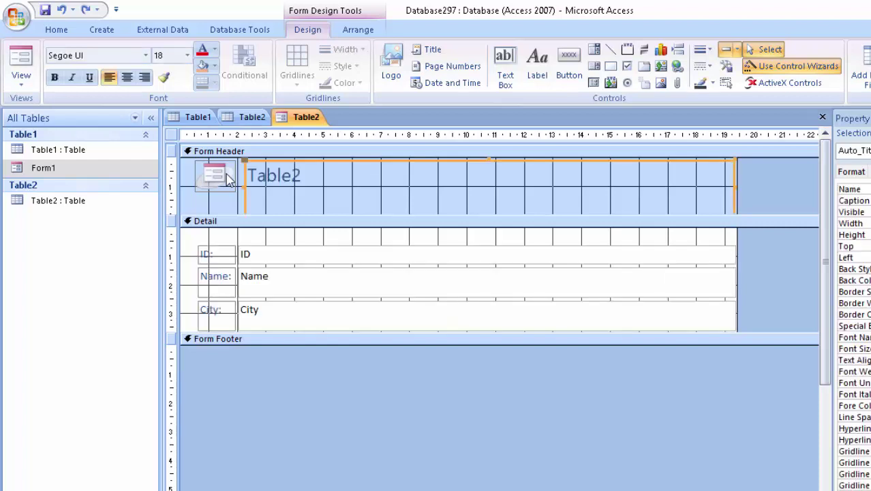
key("ctrl+z")
- Fill the Detail section light green and make all field labels and boxes bold
left_click(328, 300)
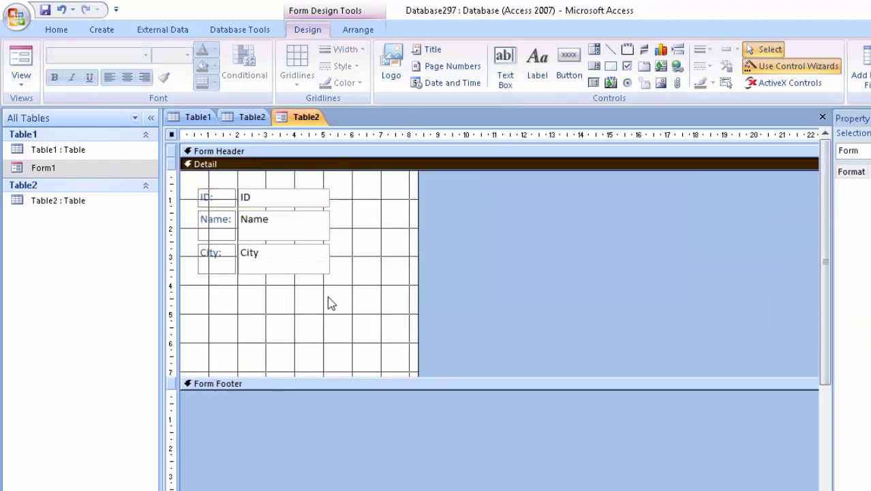
left_click(214, 66)
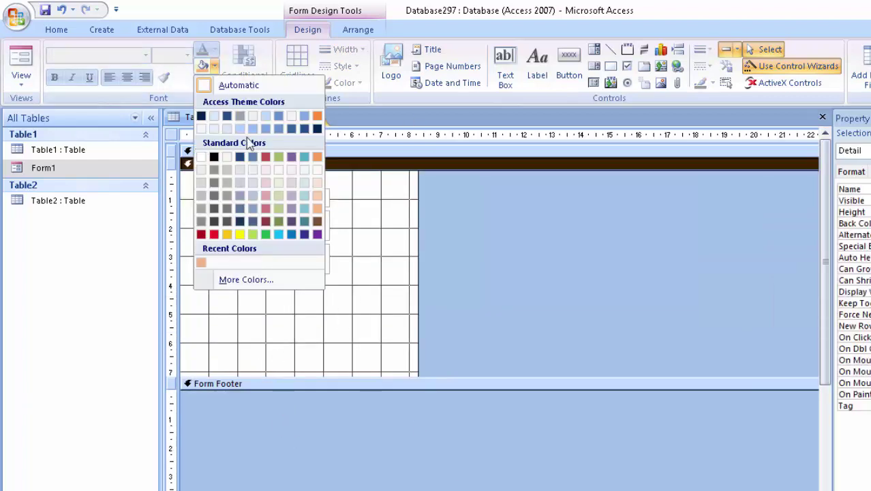
left_click(278, 208)
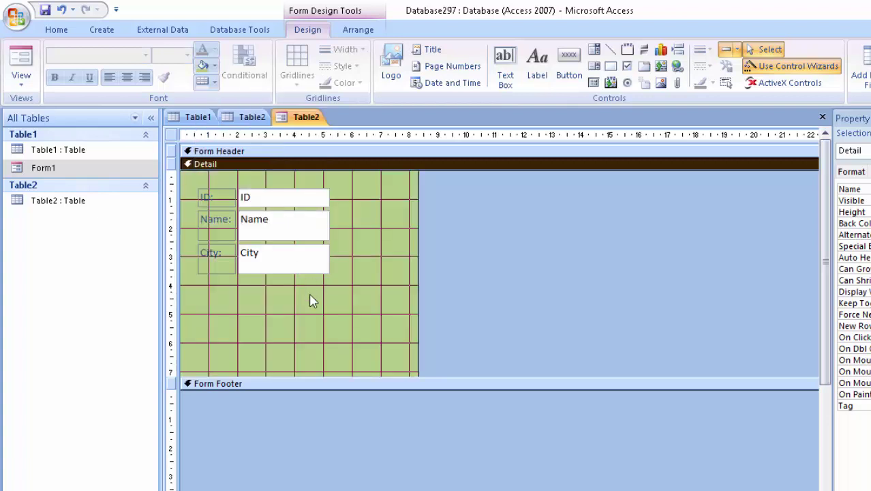
left_click_drag(329, 343, 192, 196)
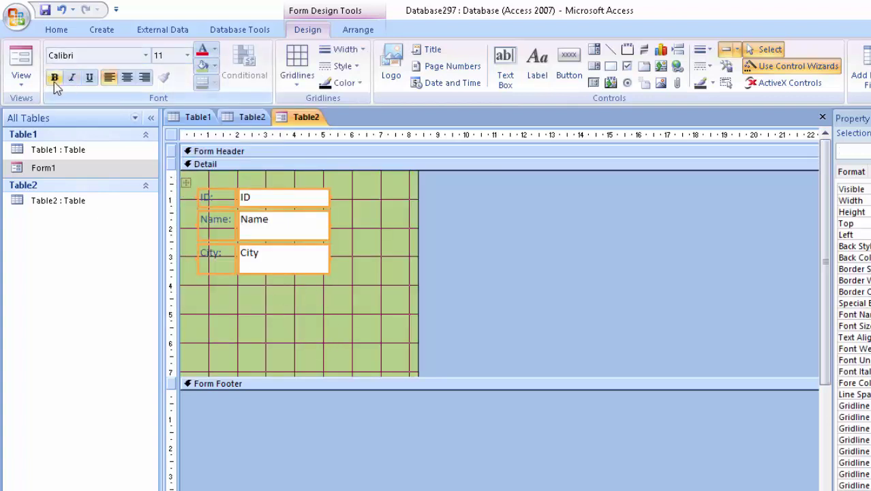
left_click(54, 77)
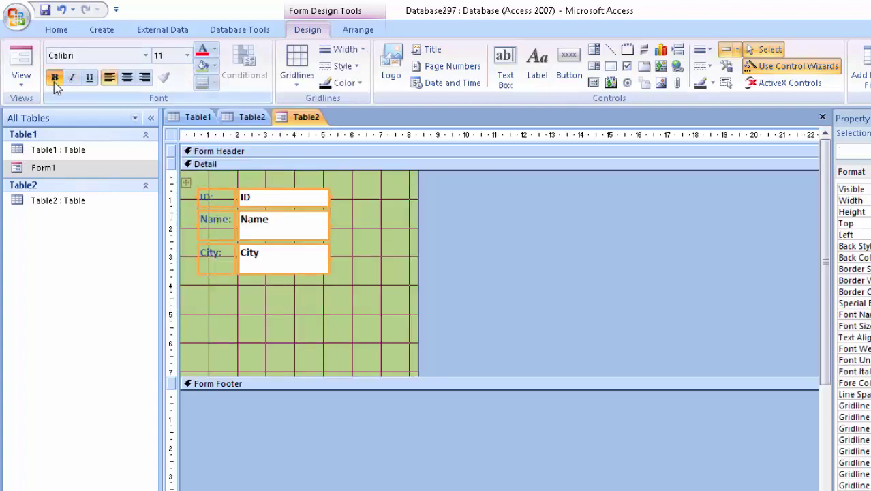
- Apply red font colour to the controls, switch to Form view, and clear record 2's Name and City
left_click(201, 52)
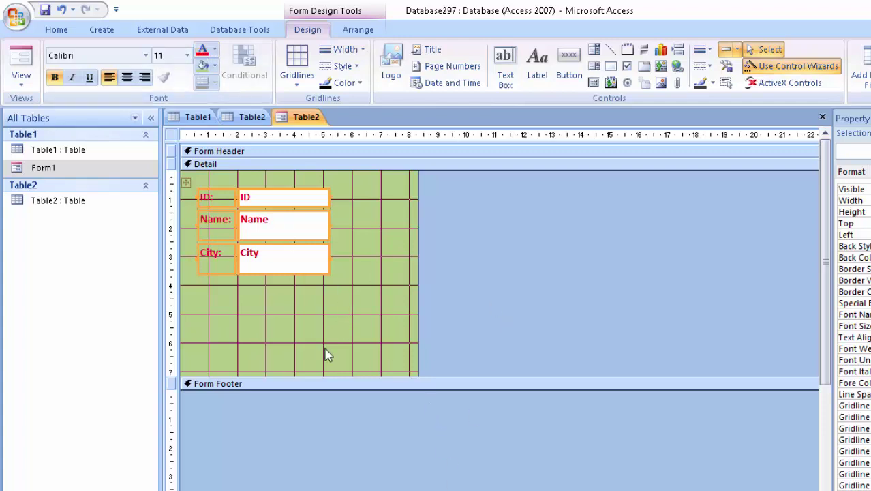
left_click(20, 60)
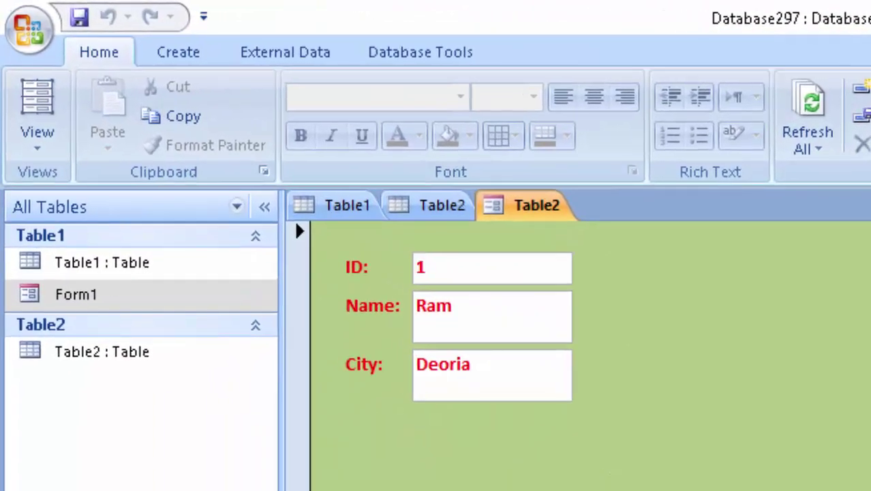
key("Page_Down")
left_click(531, 310)
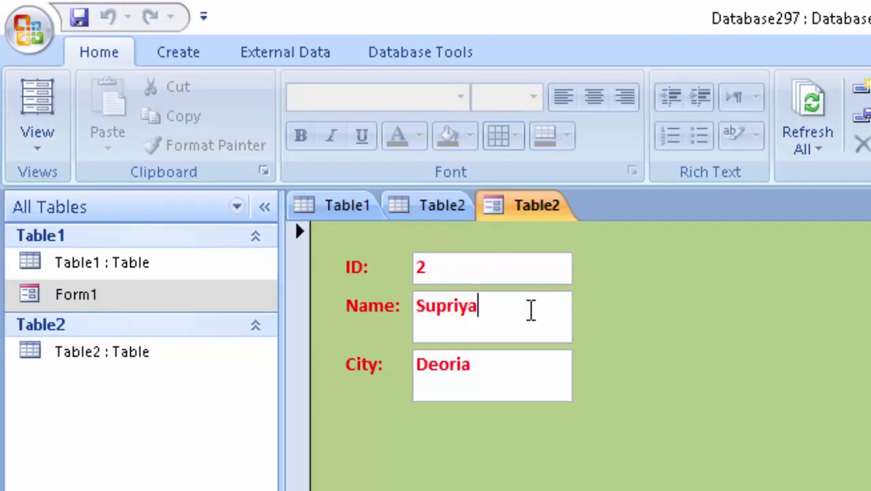
key("BackSpace")
key("BackSpace")
key("BackSpace")
key("BackSpace")
key("BackSpace")
key("BackSpace")
key("BackSpace")
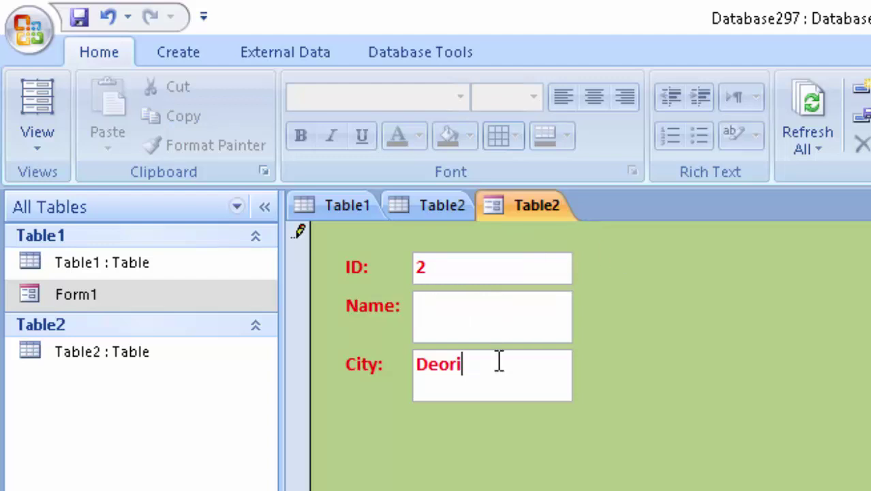
key("BackSpace")
key("BackSpace")
key("BackSpace")
key("BackSpace")
key("BackSpace")
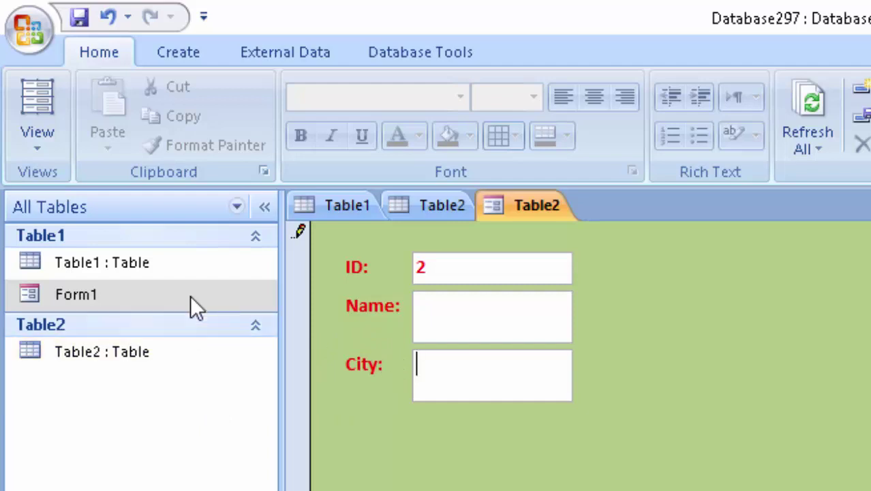
- Save the new form as Form2
right_click(518, 209)
left_click(552, 222)
type("Form2")
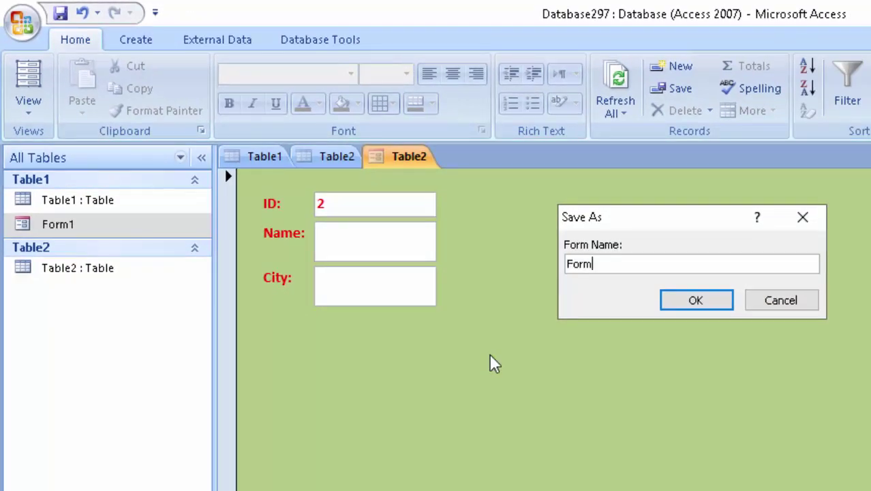
key("Return")
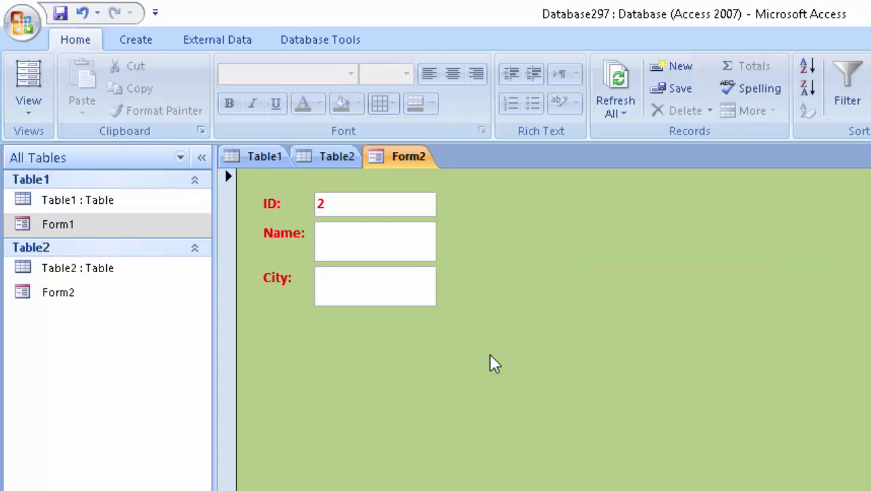
- Re-enter record 2's name and the city Deoria, then save the record
left_click(341, 238)
type("Supriya")
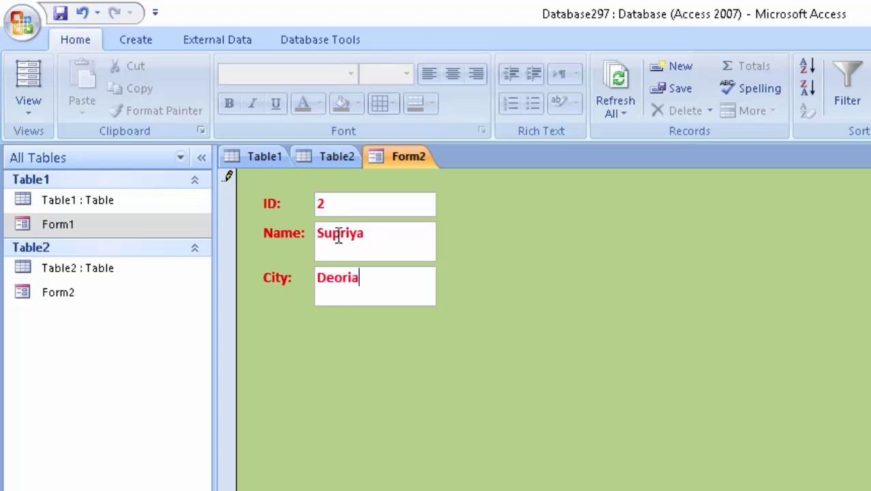
left_click(60, 12)
- Close Form2 and the Table2 and Table1 datasheets
key("ctrl+F4")
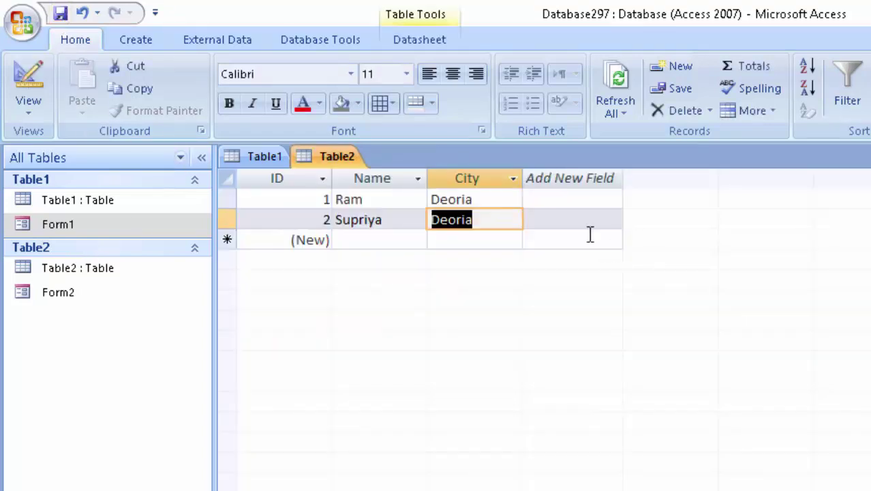
key("ctrl+F4")
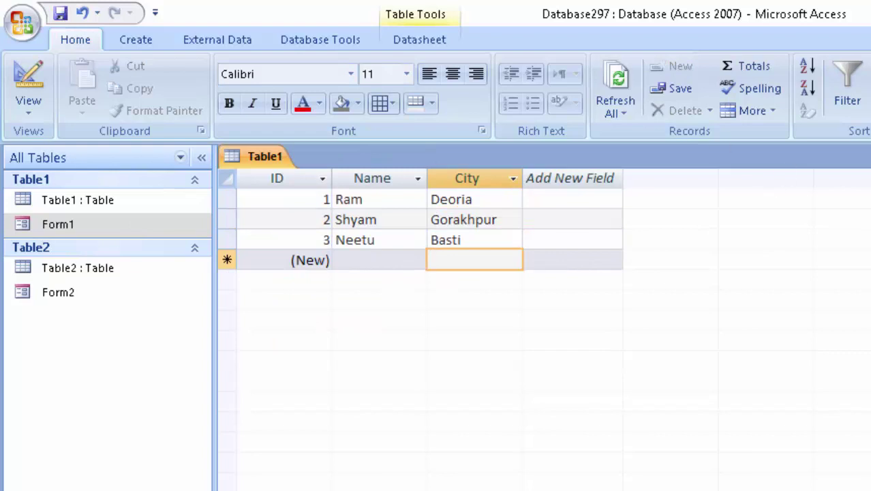
key("ctrl+F4")
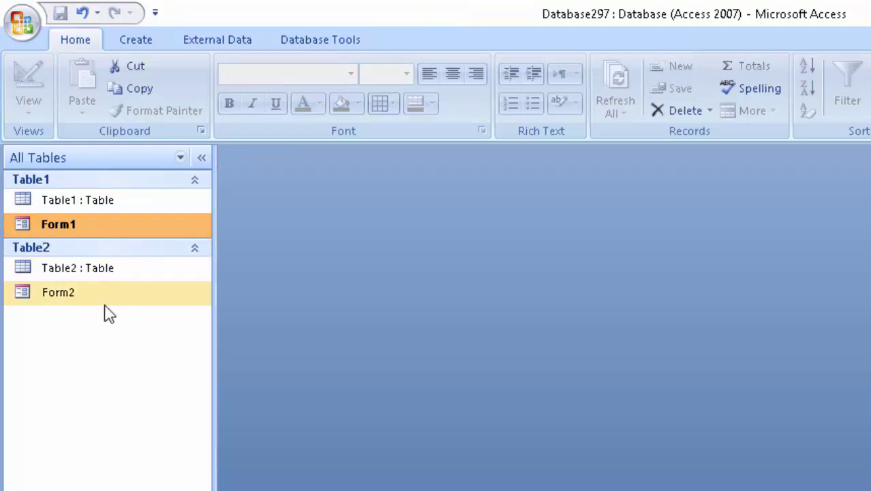
- Open Form2, then reopen it in Design view
right_click(128, 297)
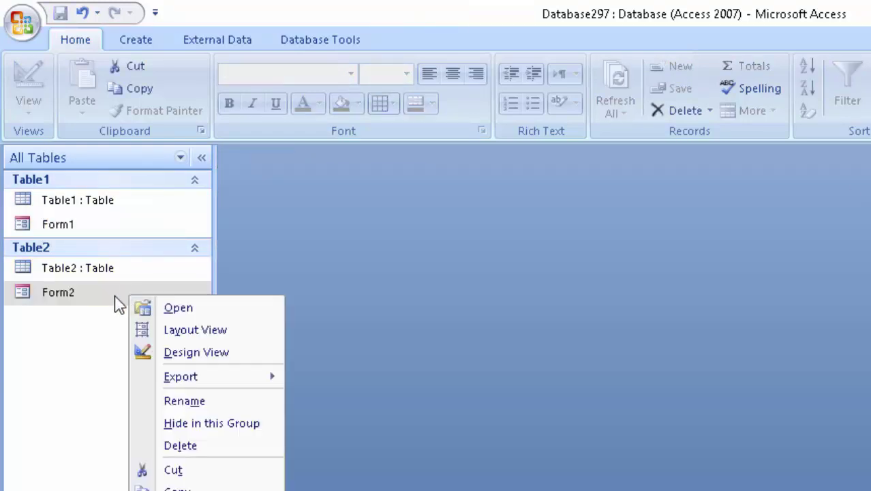
double_click(112, 301)
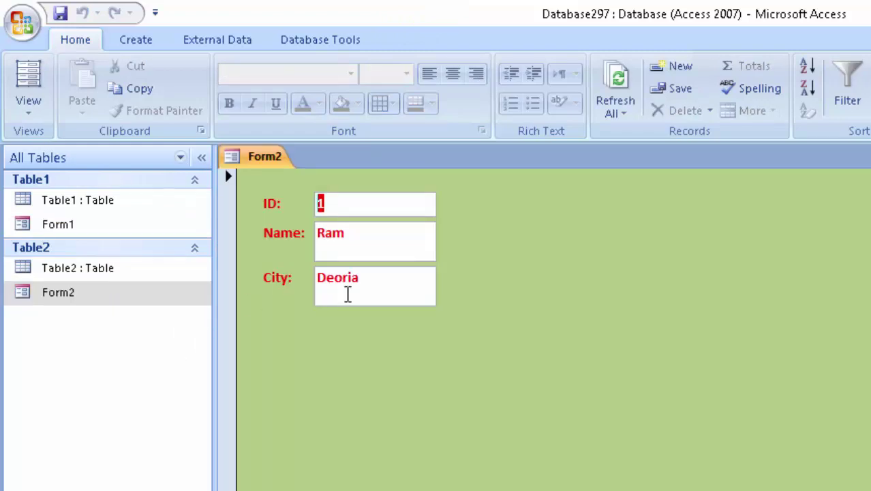
right_click(160, 304)
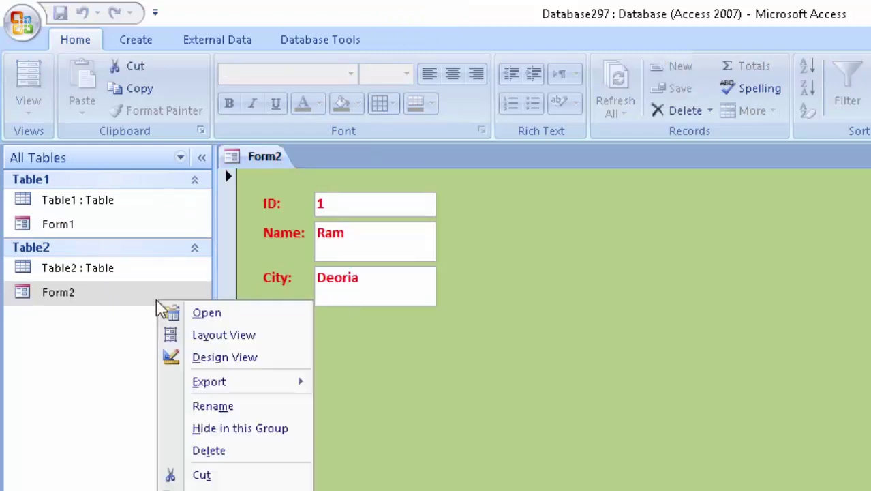
left_click(214, 358)
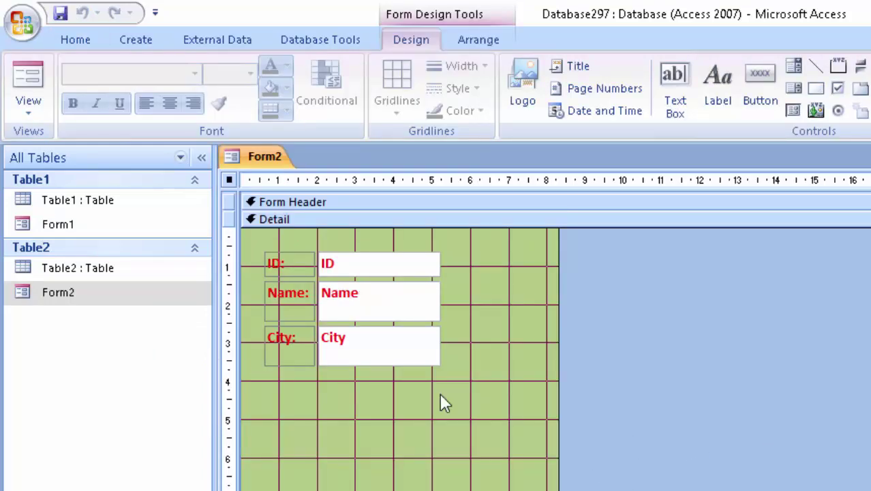
- In Form2's property sheet, set Allow Additions, Allow Deletions and Allow Edits to No
double_click(230, 180)
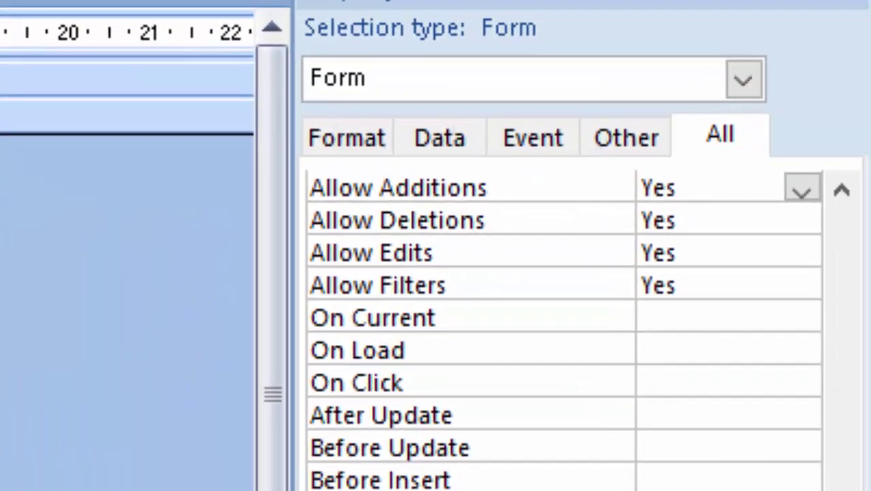
scroll(361, 409, "up", 2)
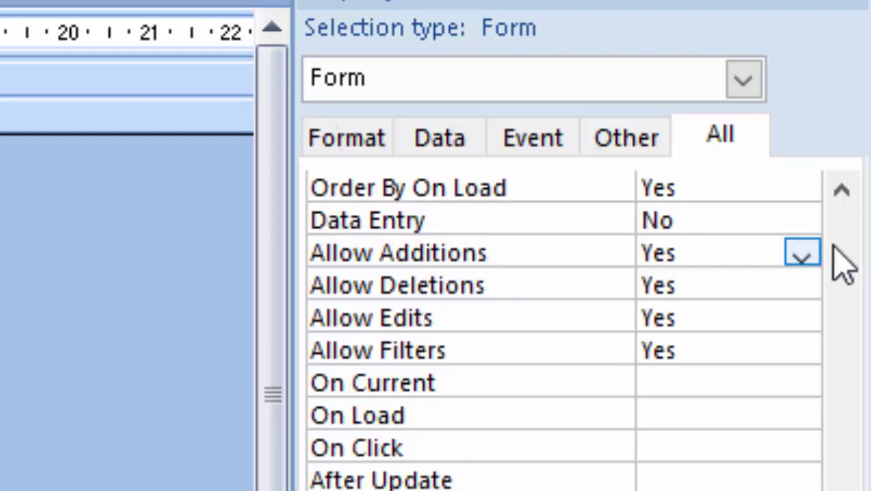
left_click(800, 257)
left_click(734, 314)
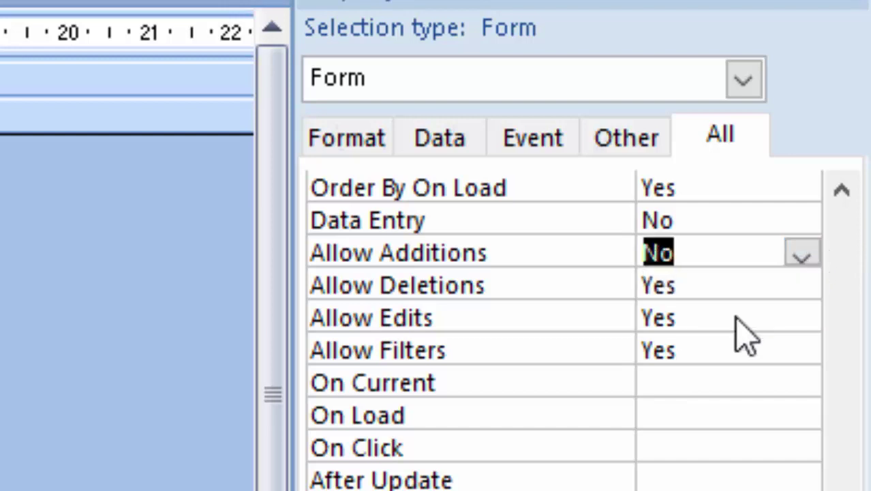
left_click(708, 282)
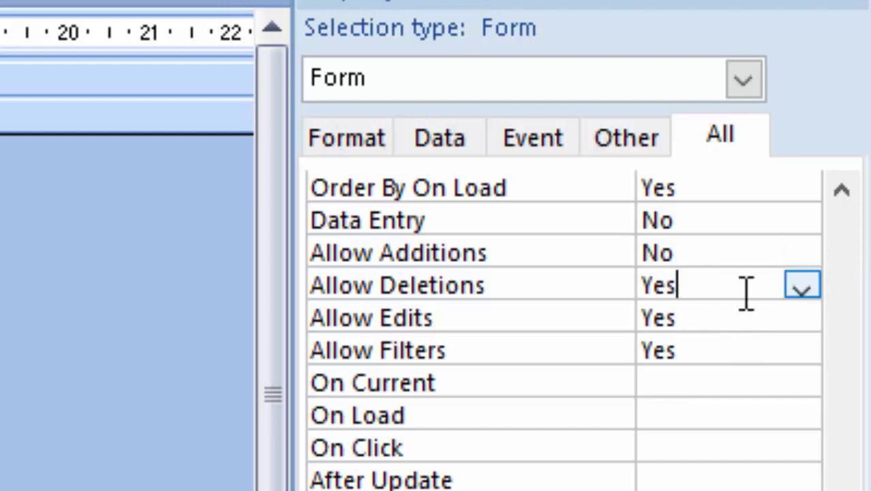
left_click(803, 289)
left_click(735, 353)
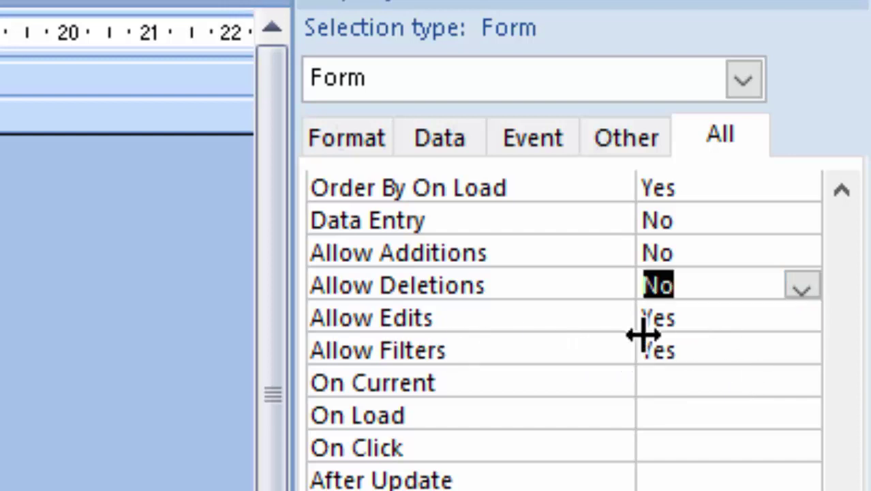
left_click(738, 317)
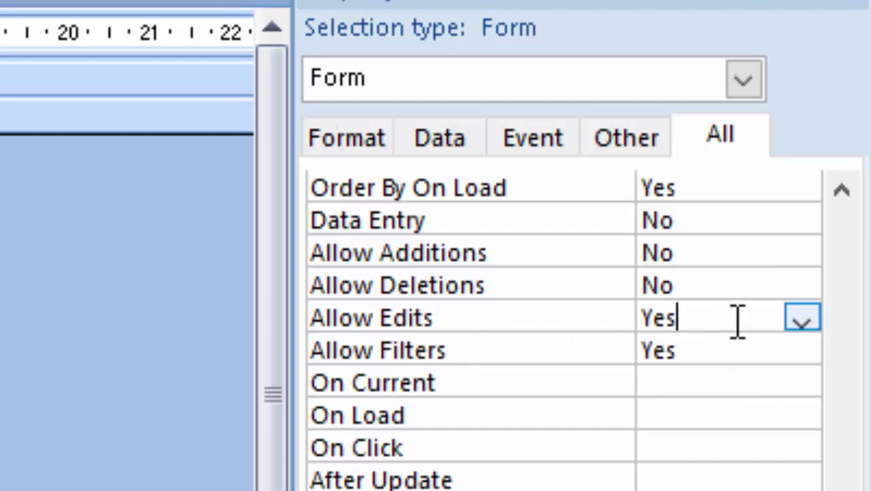
left_click(794, 319)
left_click(746, 380)
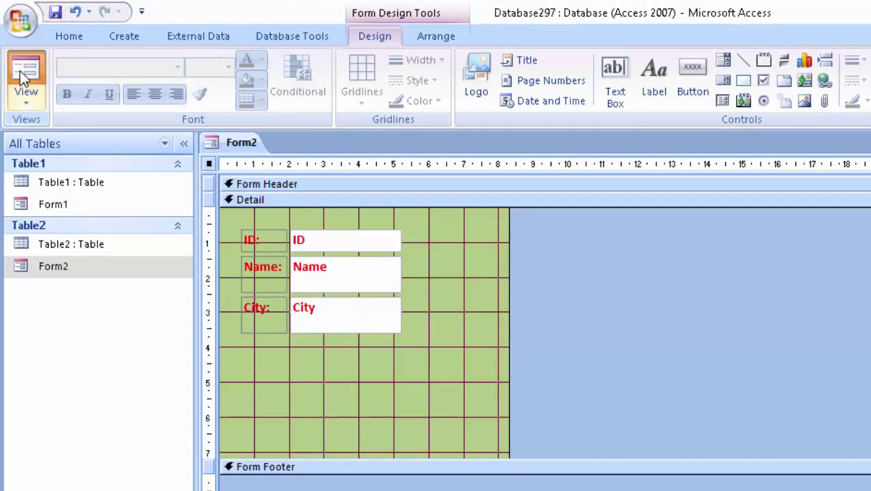
- Switch Form2 to Form view, try editing record 1's Name and City, then move to record 2
left_click(26, 80)
left_click(352, 208)
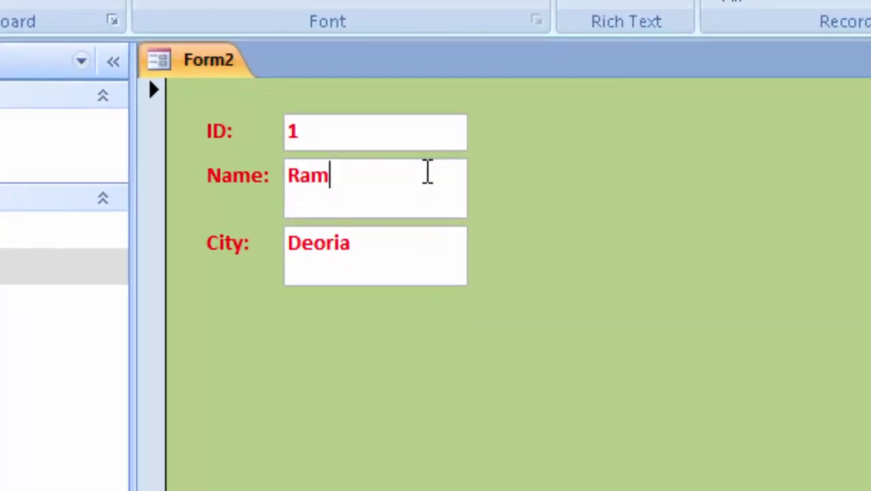
left_click(379, 239)
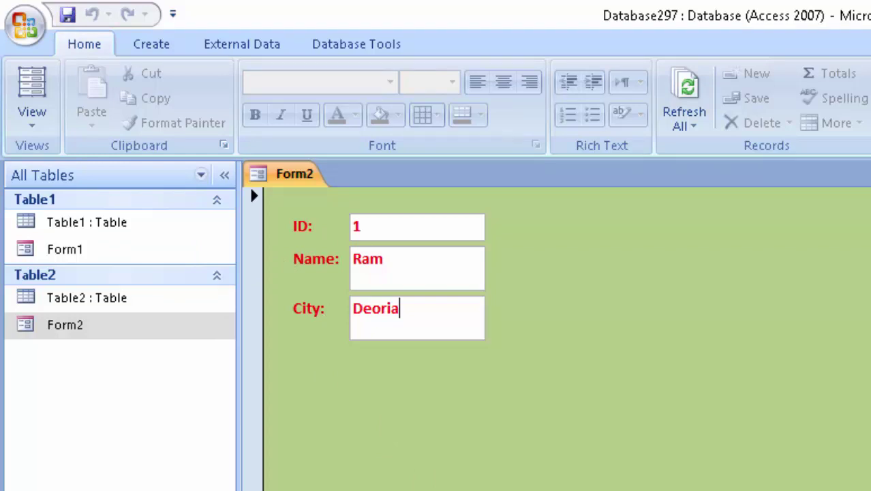
key("Page_Down")
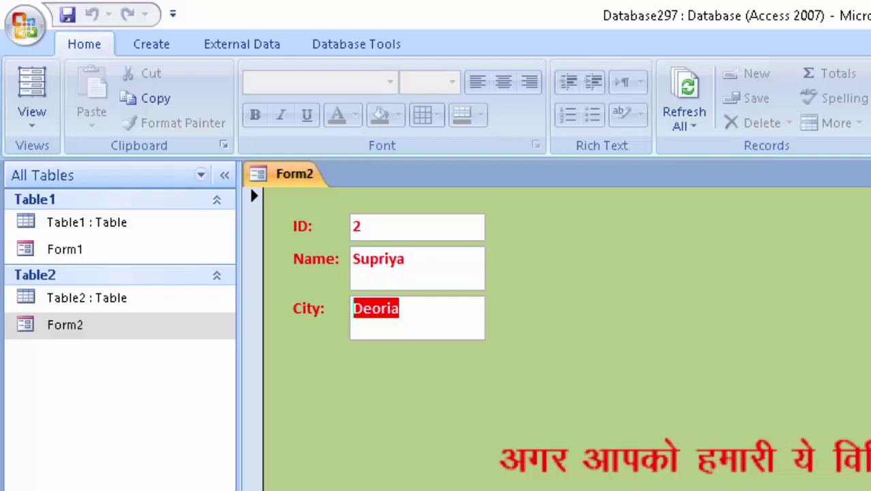
- In Design View, set Form2's Allow Additions property back to Yes, then return to Form view
left_click(19, 126)
left_click(59, 263)
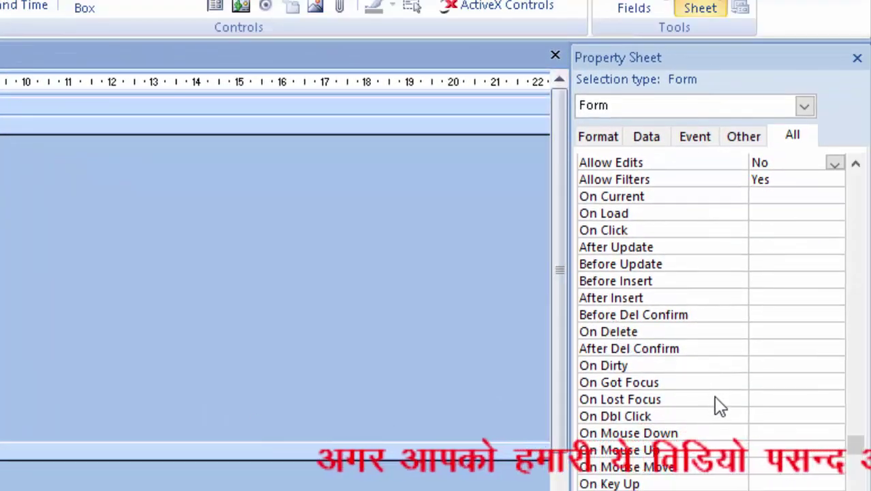
left_click(853, 450)
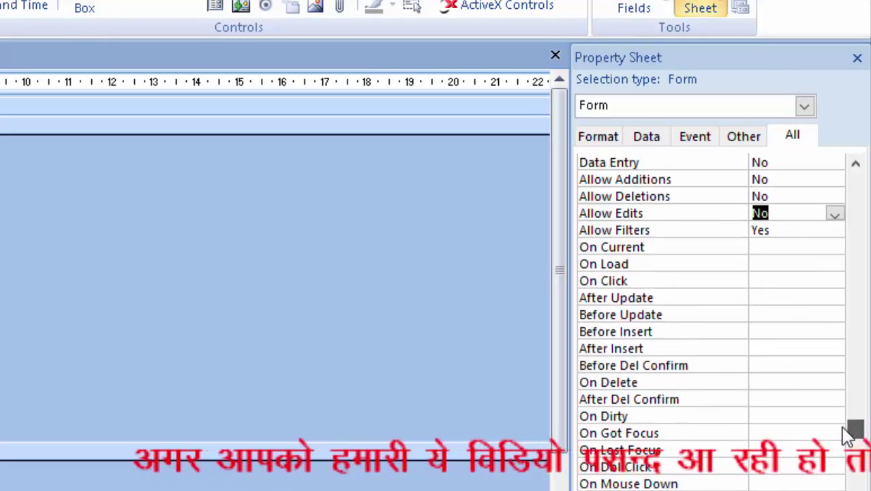
left_click_drag(853, 450, 853, 426)
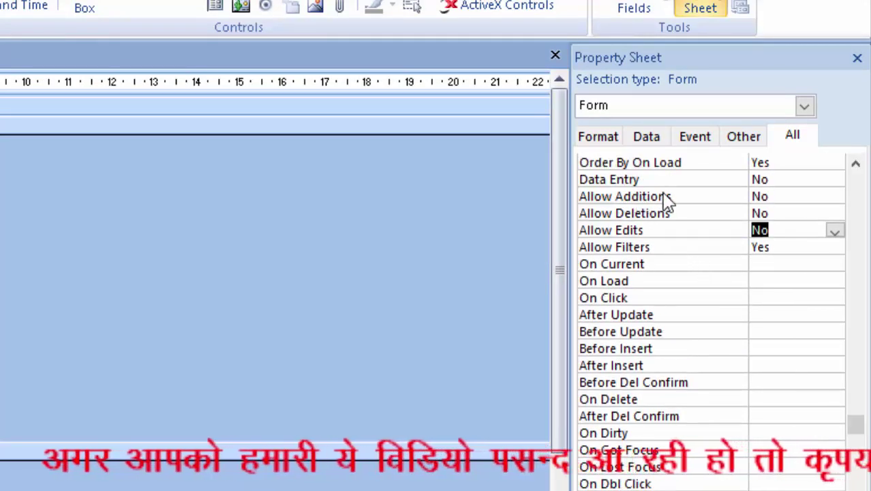
left_click(784, 196)
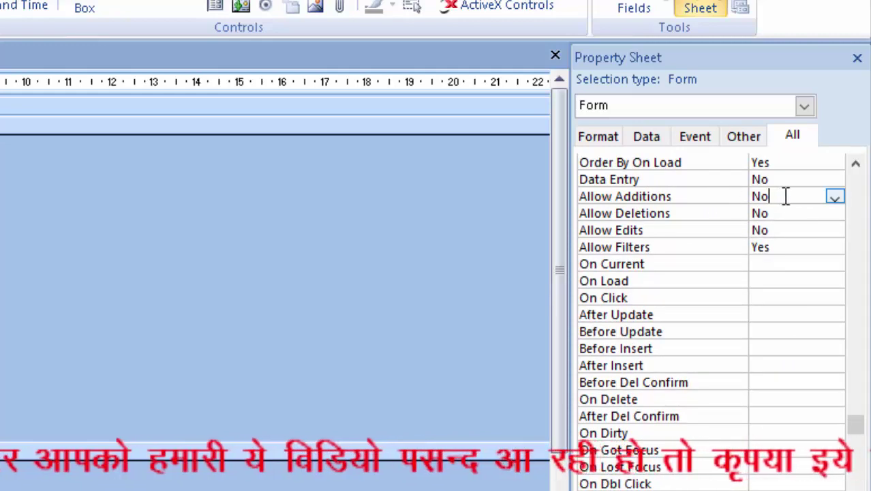
left_click(834, 197)
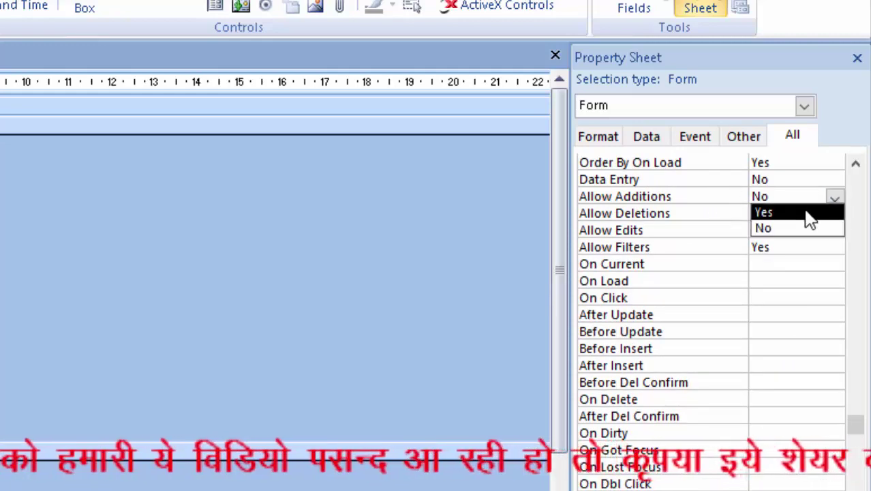
left_click(824, 210)
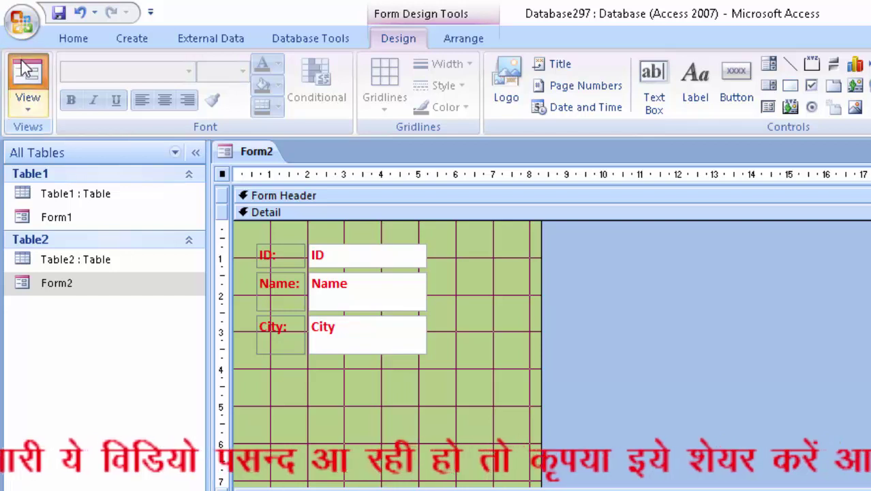
left_click(27, 75)
- Add and save new record 3 with a person's name and city Deoria
left_click(402, 223)
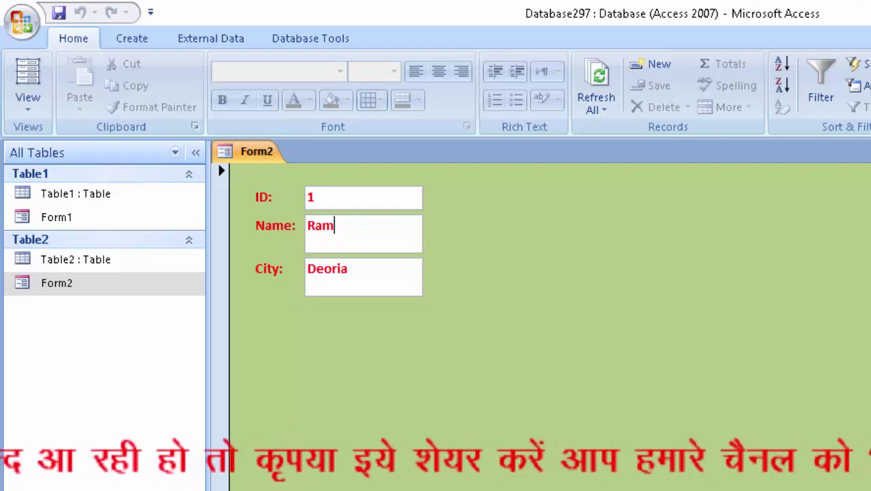
key("ctrl+plus")
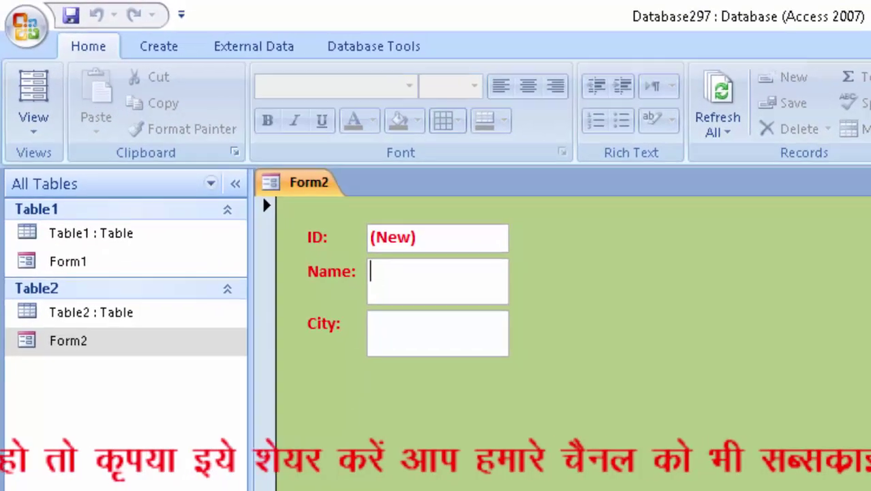
type("Su")
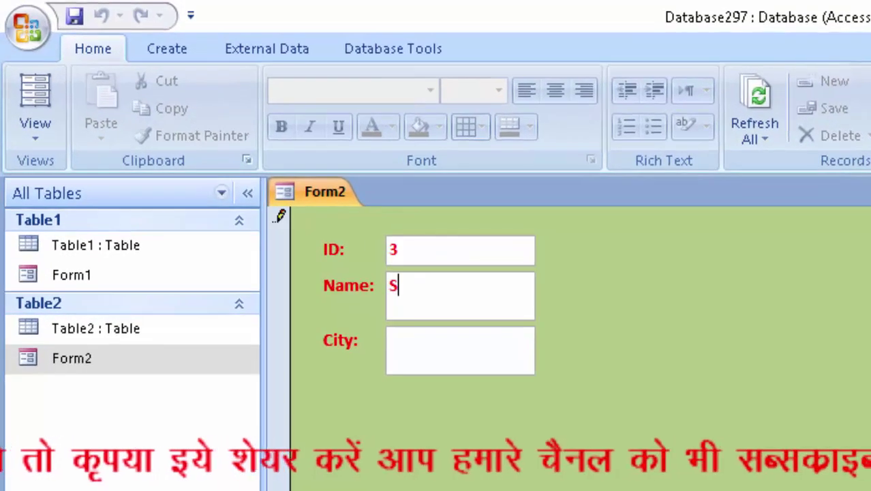
type("resh")
key("Tab")
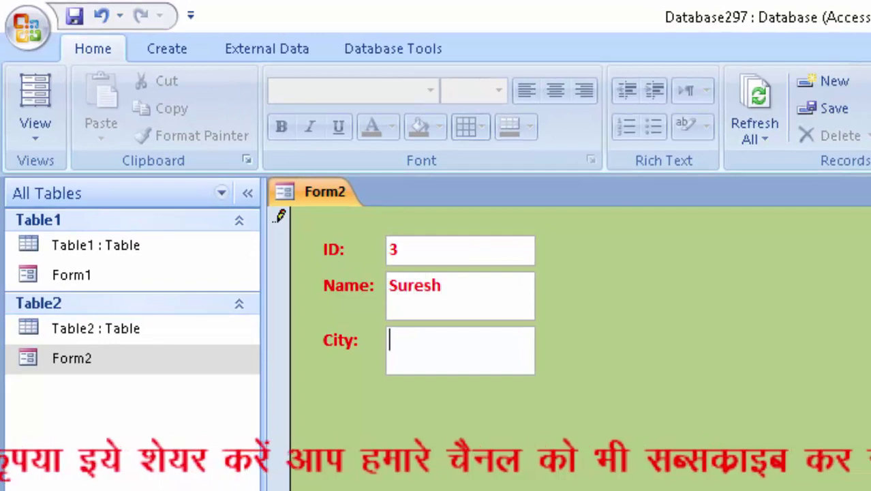
type("D")
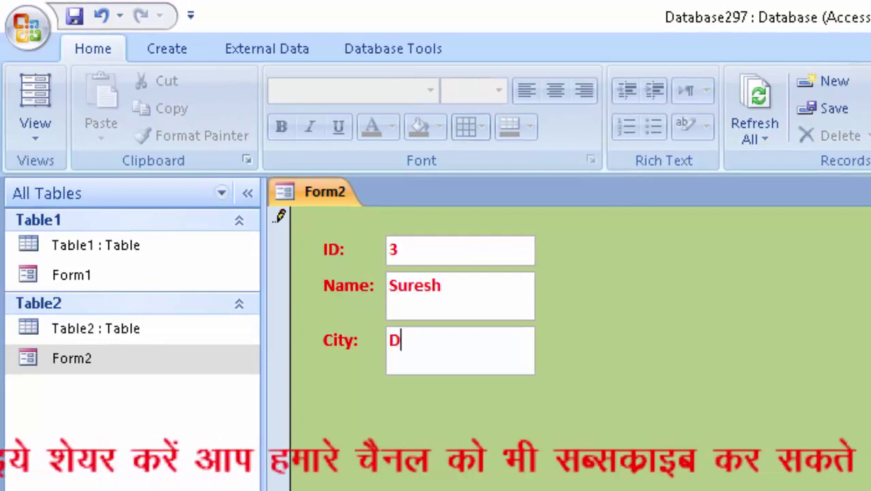
type("eoria")
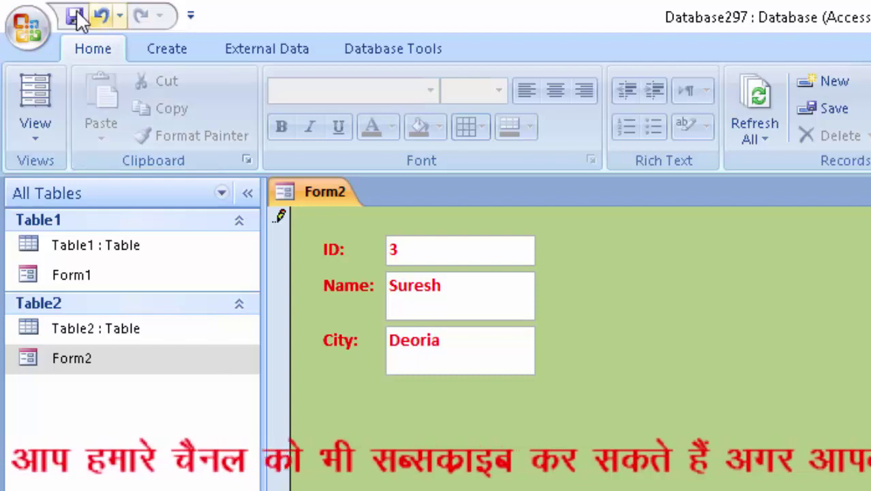
left_click(71, 16)
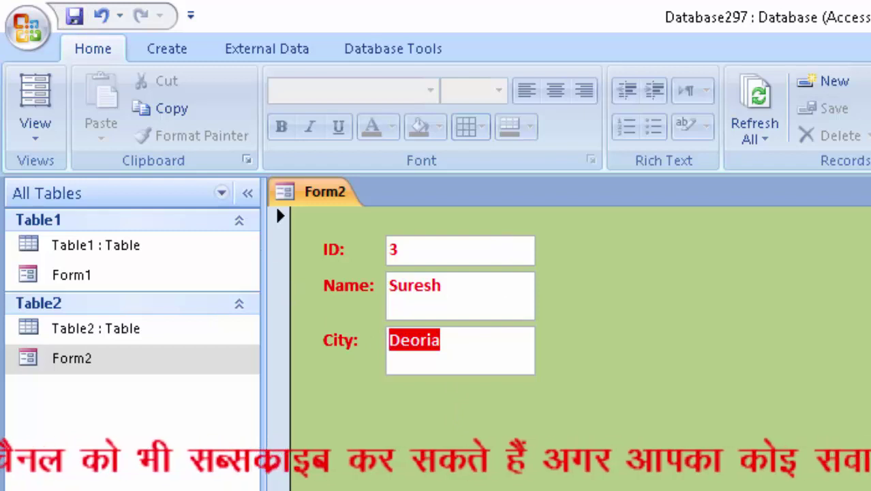
- Add new record 4 with another person's name and city Deoria
key("ctrl+plus")
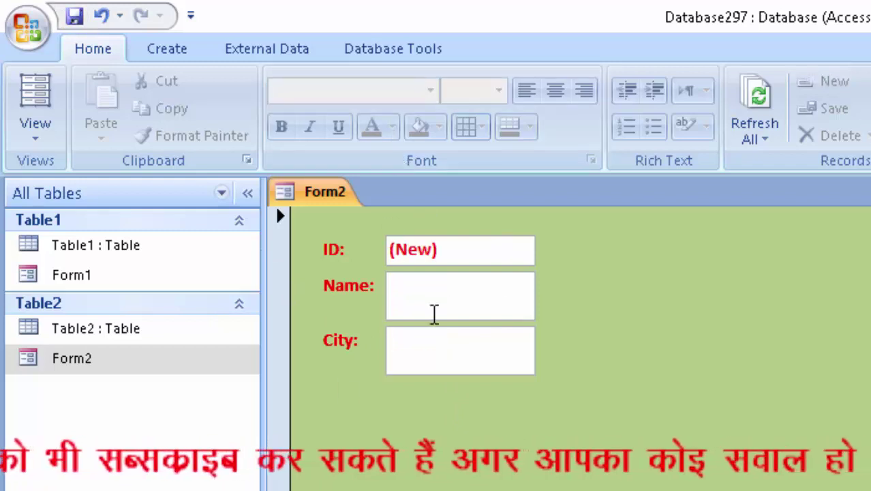
left_click(432, 297)
type("Mo")
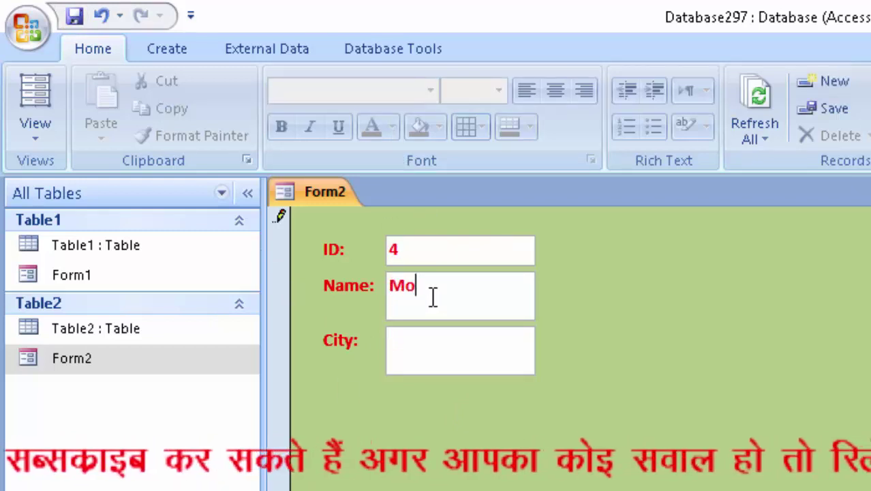
type("han")
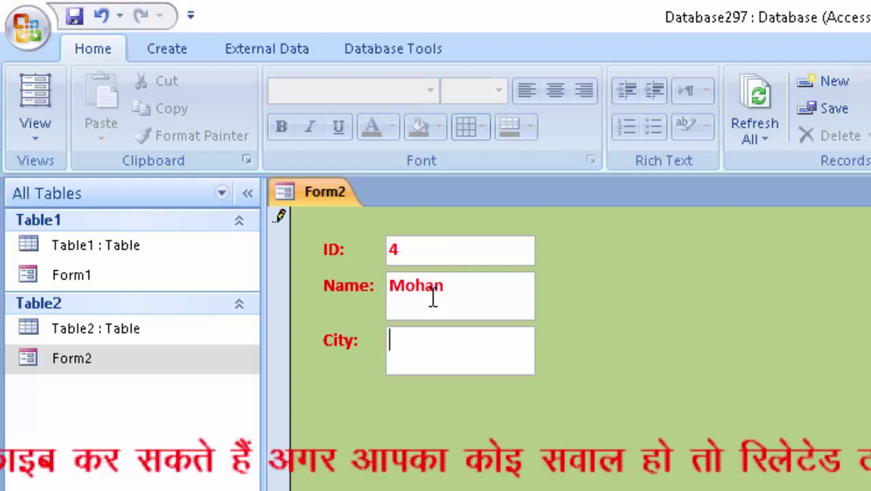
key("Tab")
type("Deo")
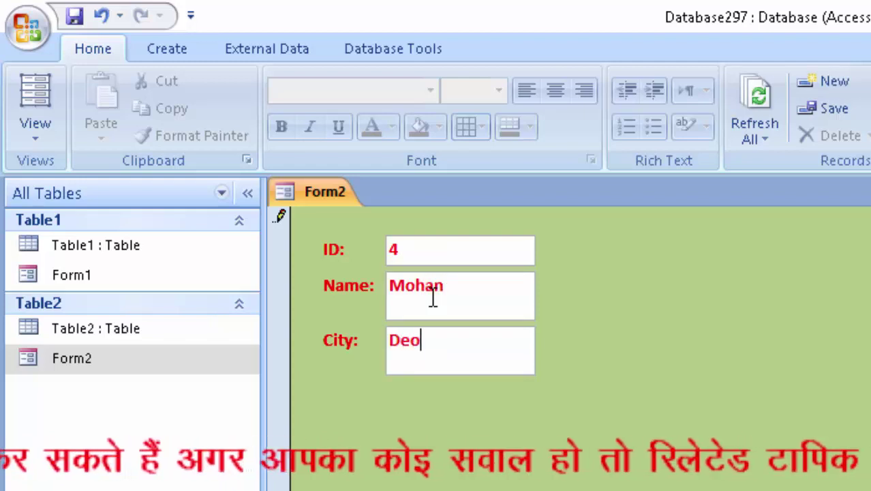
type("a")
key("Tab")
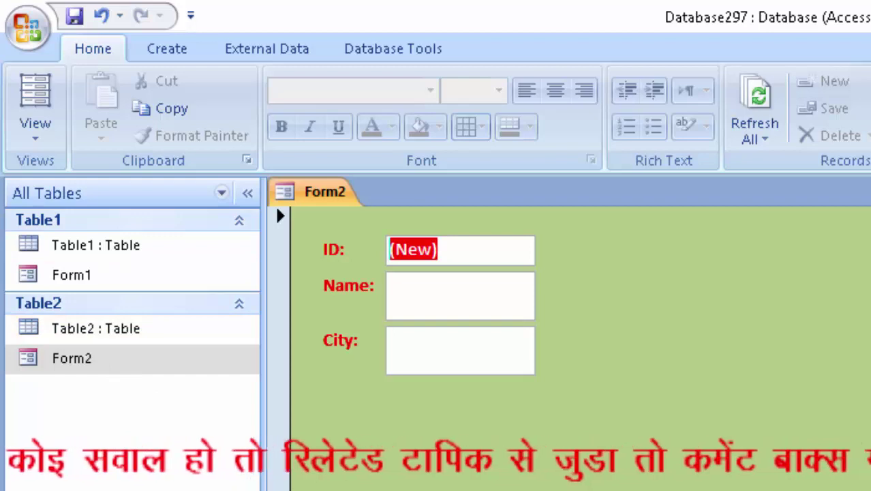
- Page back through the records to record 1
key("Page_Up")
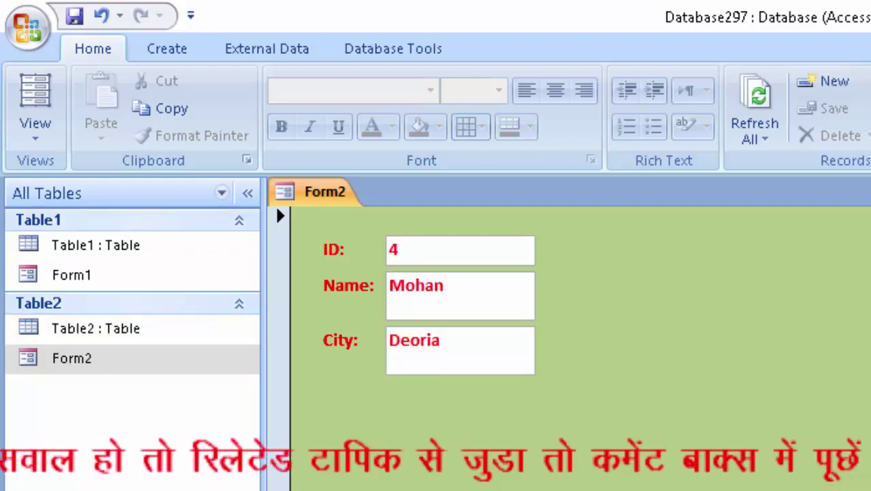
key("Page_Up")
key("Page_Up")
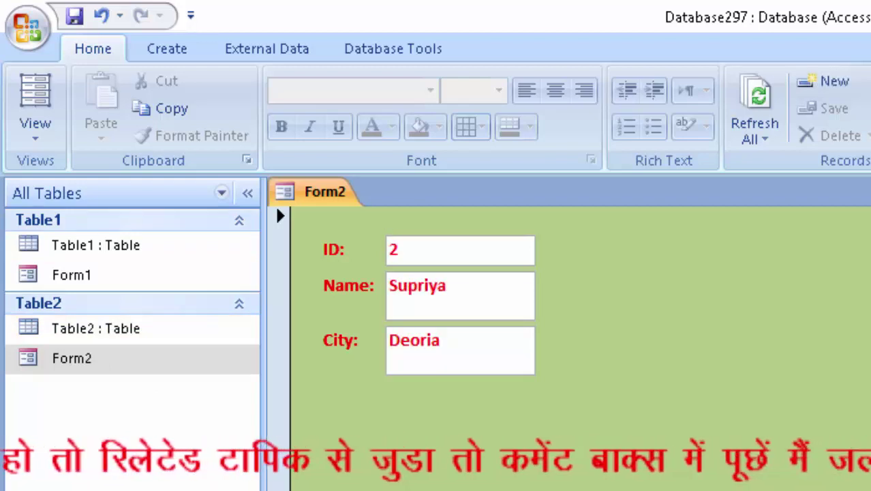
key("Page_Up")
left_click(451, 366)
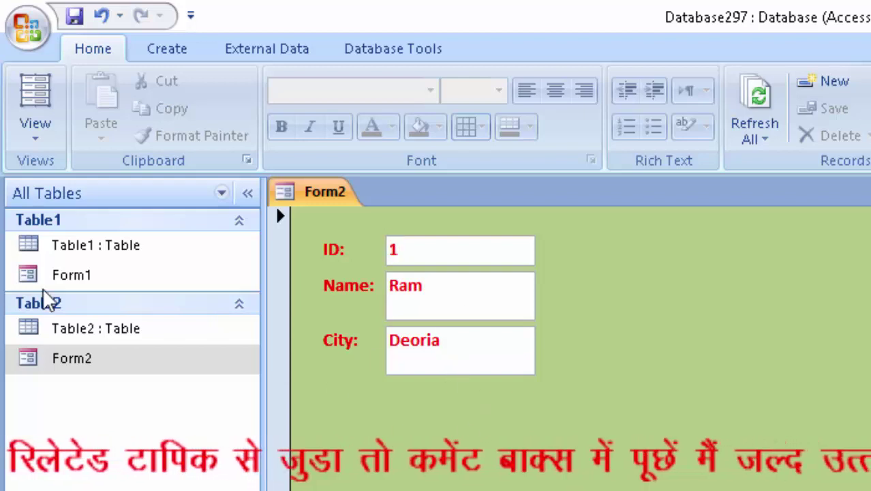